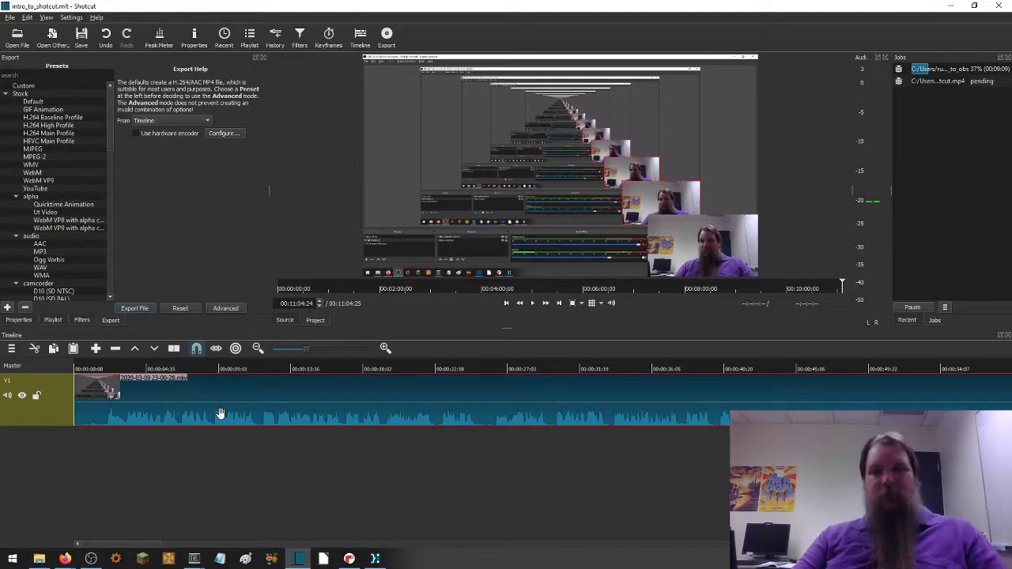
Remove the pending intro_to_shotcut export job from the queue and close the current project.
right_click(964, 80)
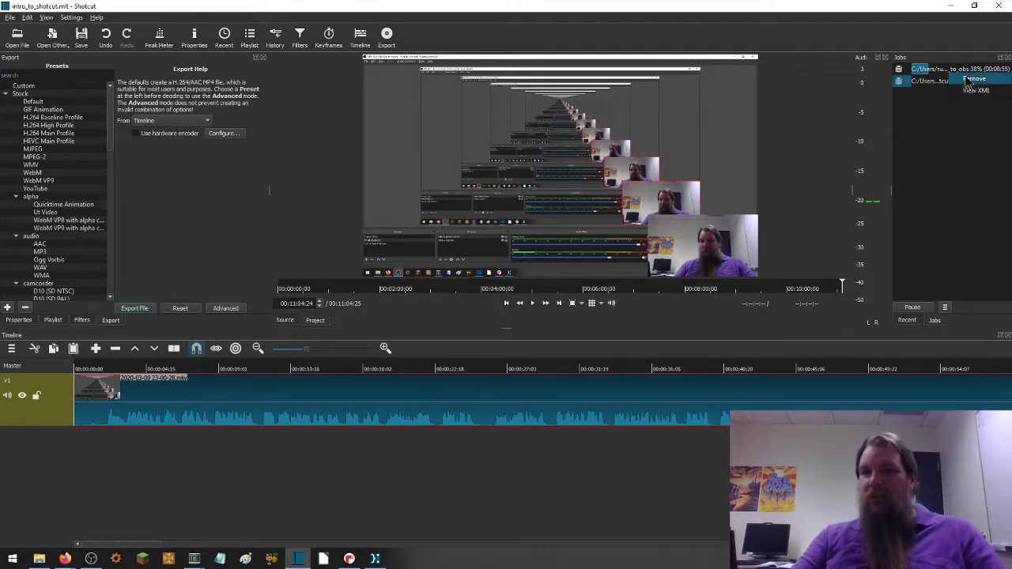
click(973, 80)
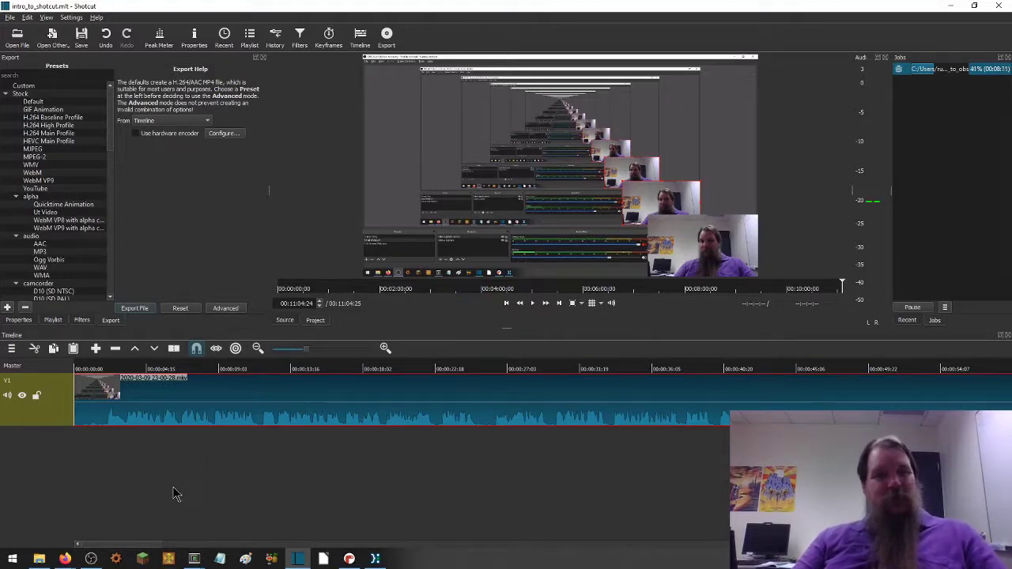
key(ctrl+w)
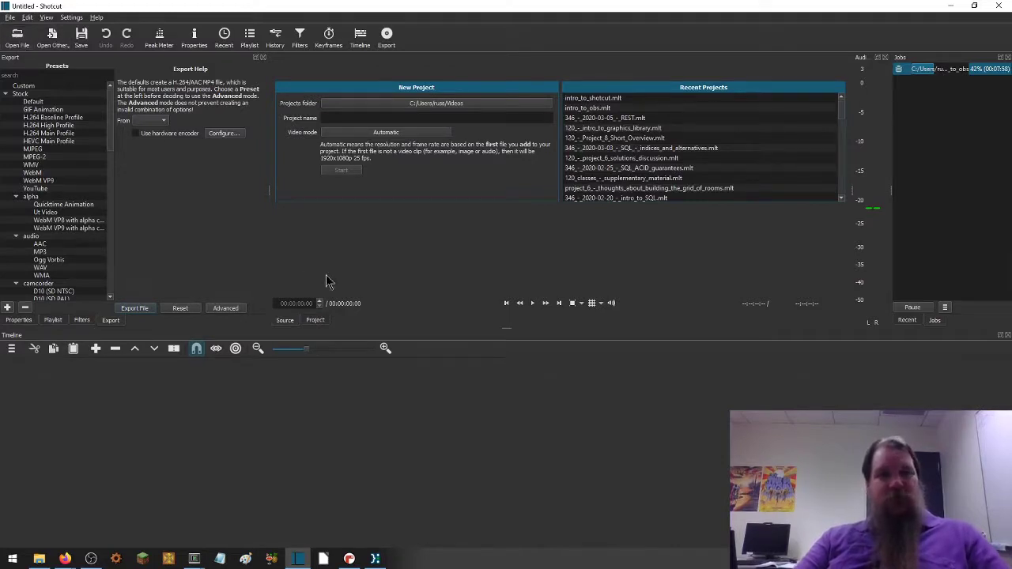
click(12, 45)
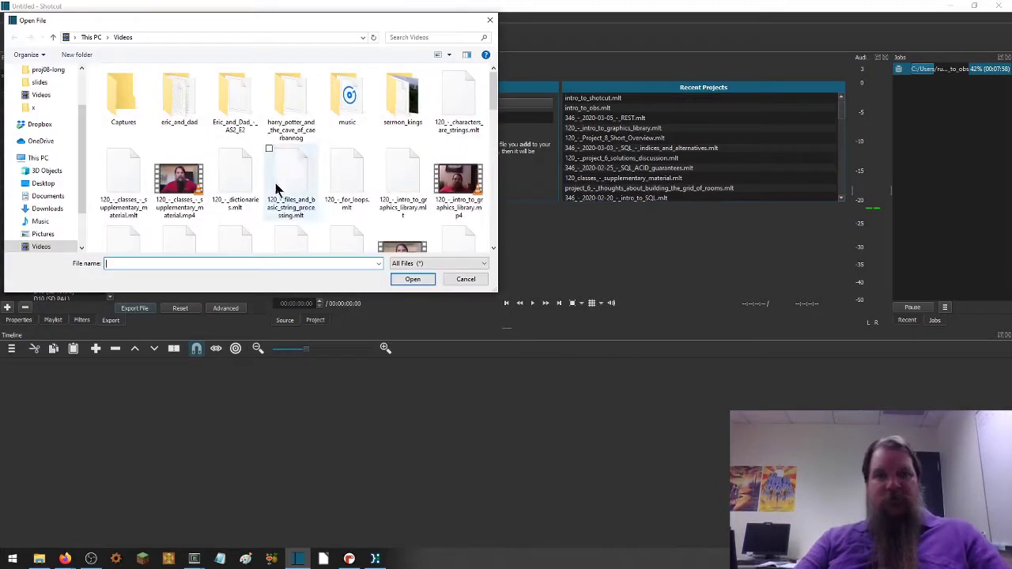
scroll(281, 183, down, 10)
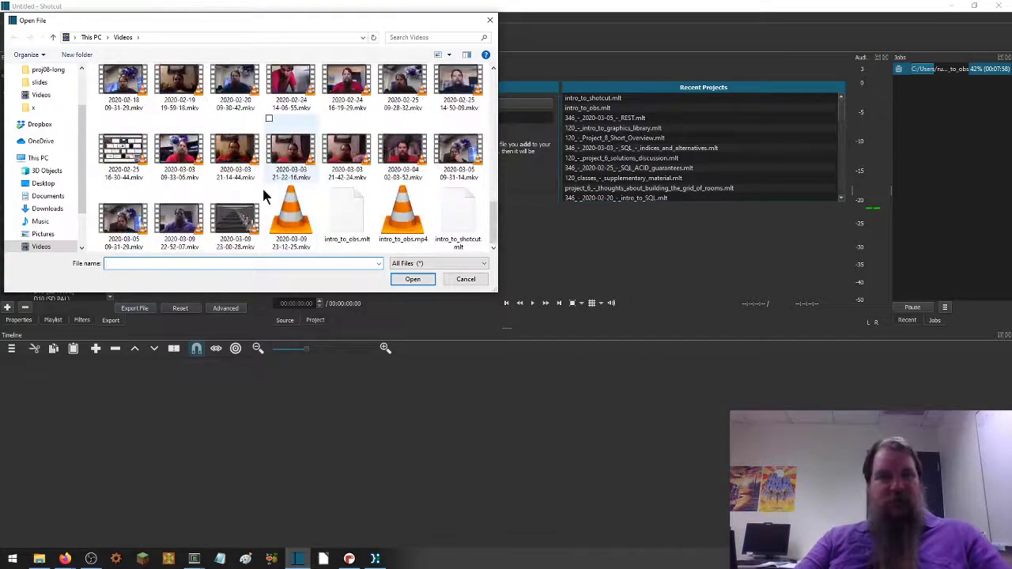
click(235, 221)
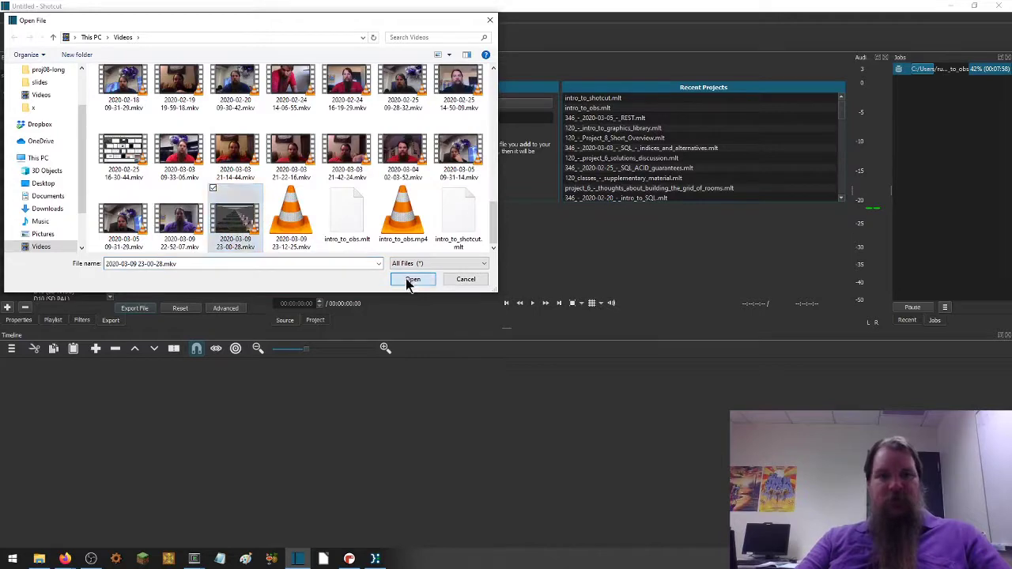
click(412, 280)
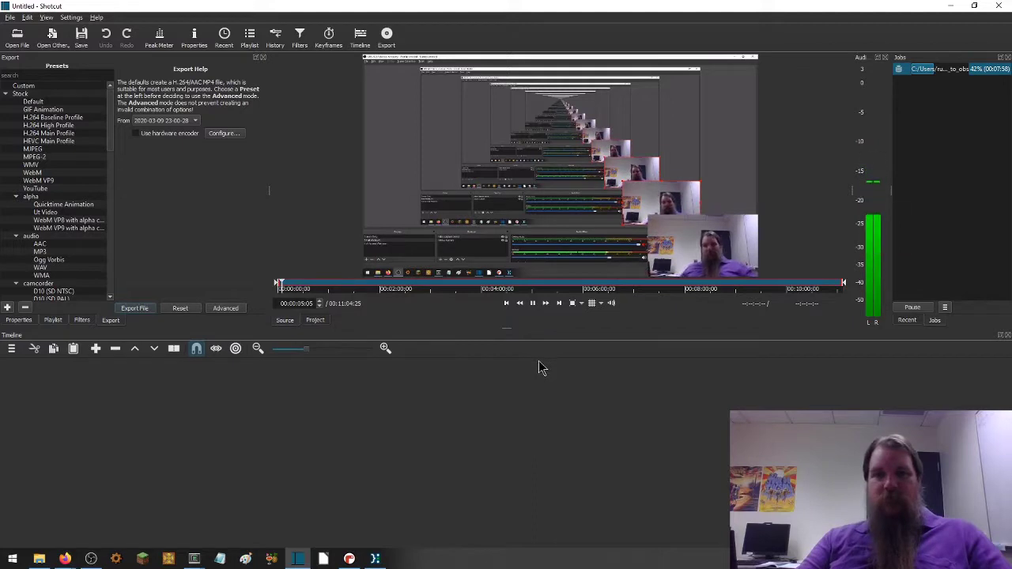
click(533, 303)
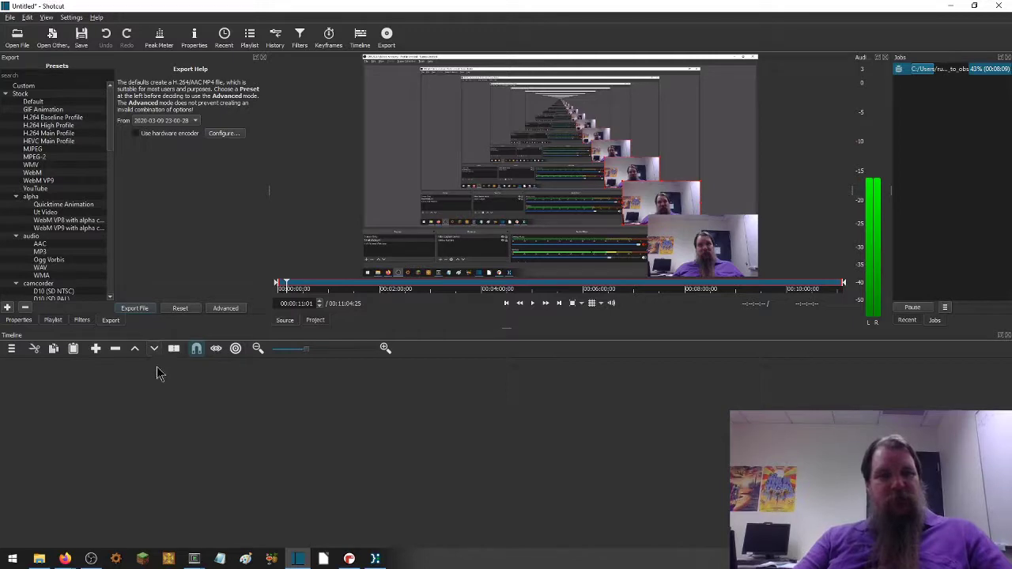
key(a)
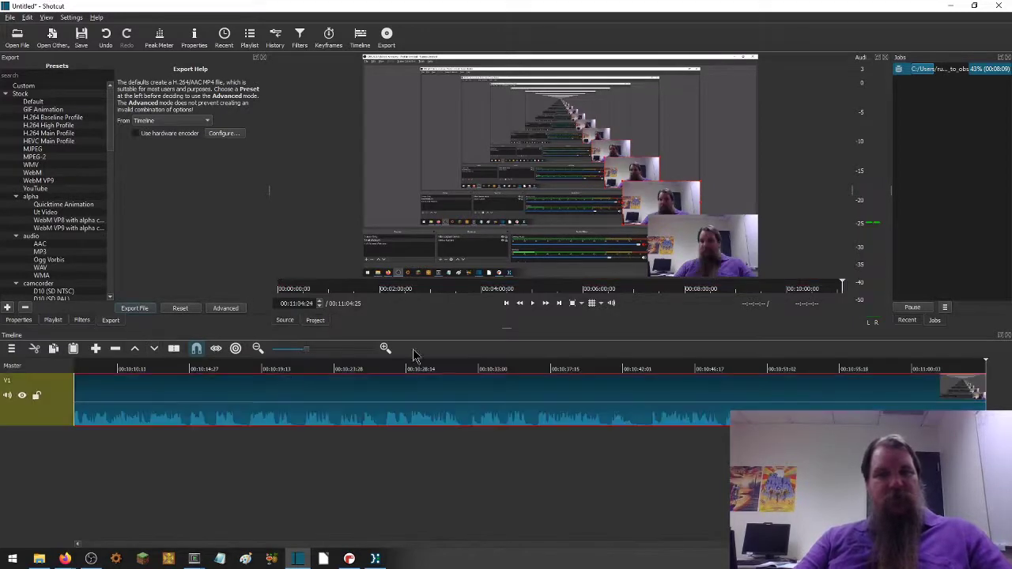
Save the project as intro_to_shotcut.mlt in the Videos folder, replacing the existing file.
key(ctrl+s)
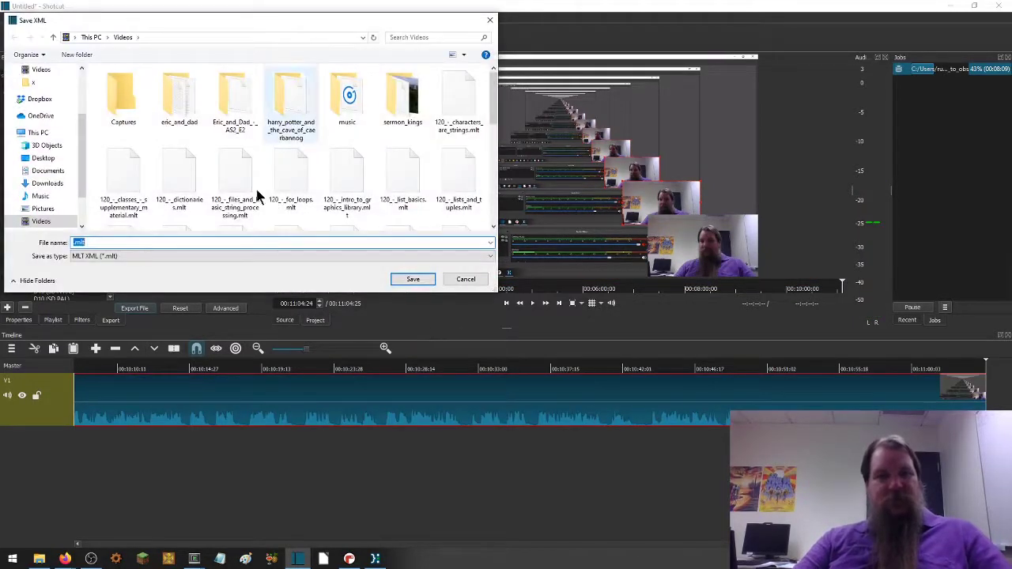
scroll(317, 183, down, 5)
click(120, 184)
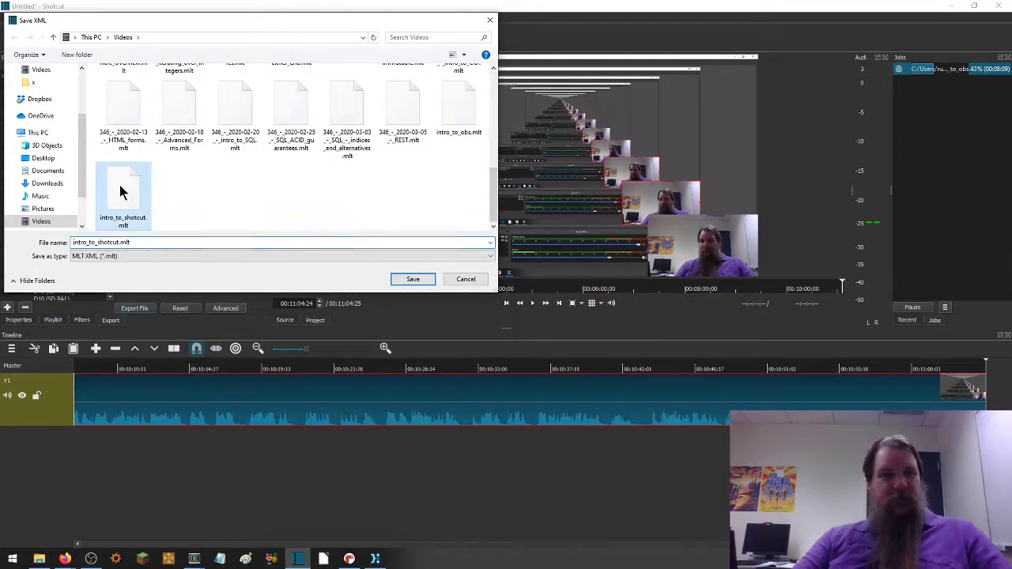
click(406, 281)
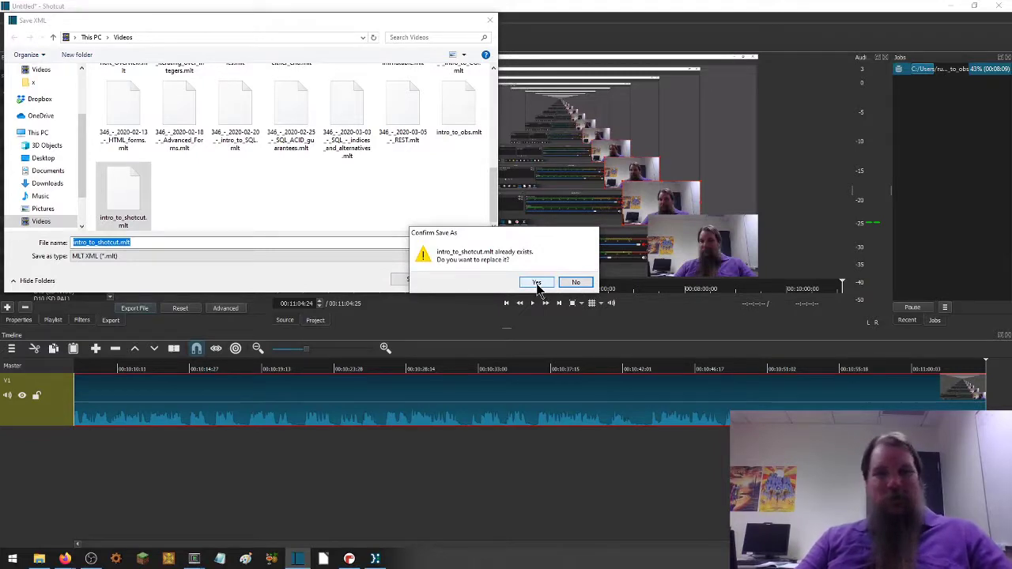
click(537, 283)
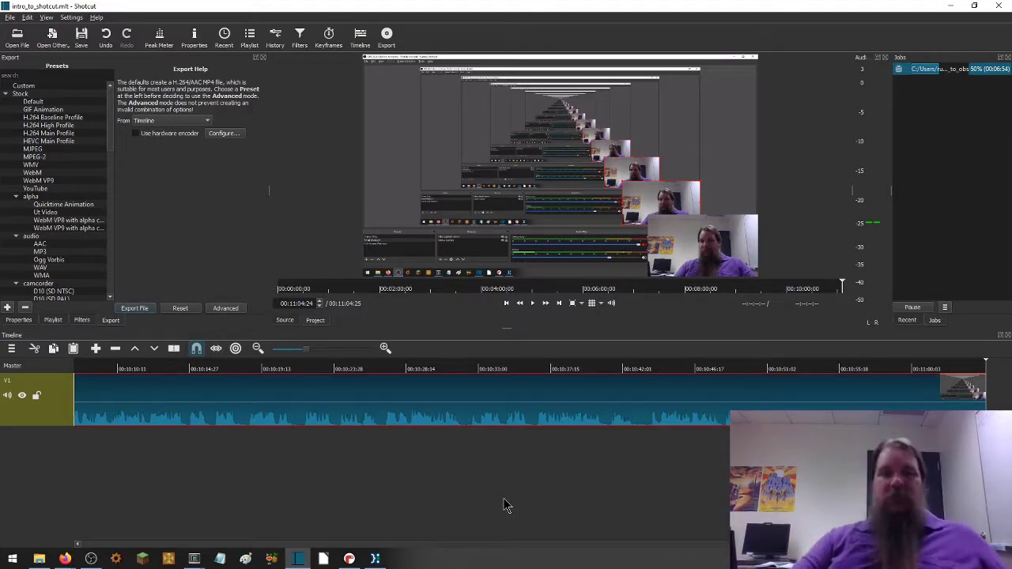
Export the timeline as intro_to_shotcut.mp4 to the Videos folder.
click(131, 309)
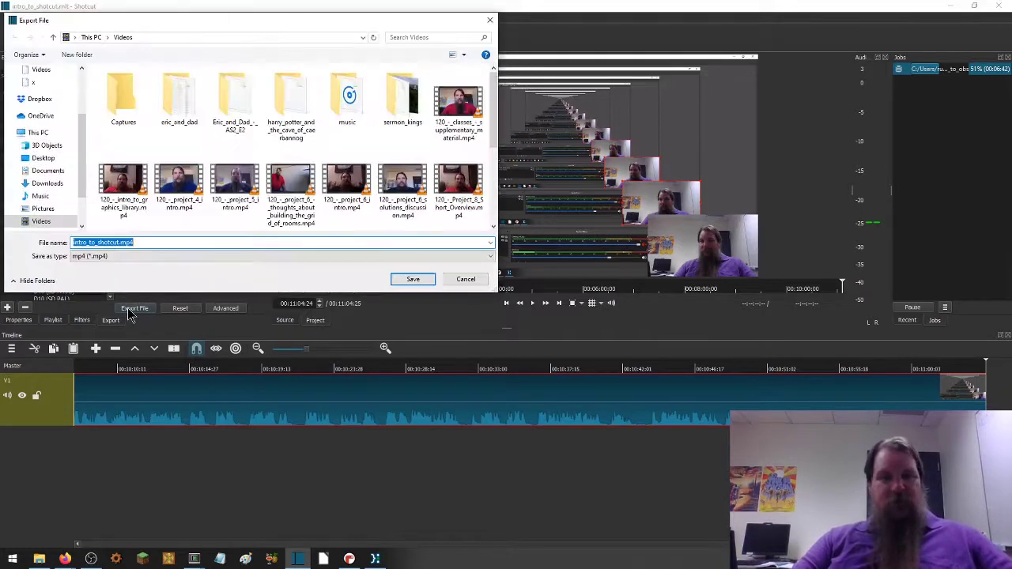
click(411, 280)
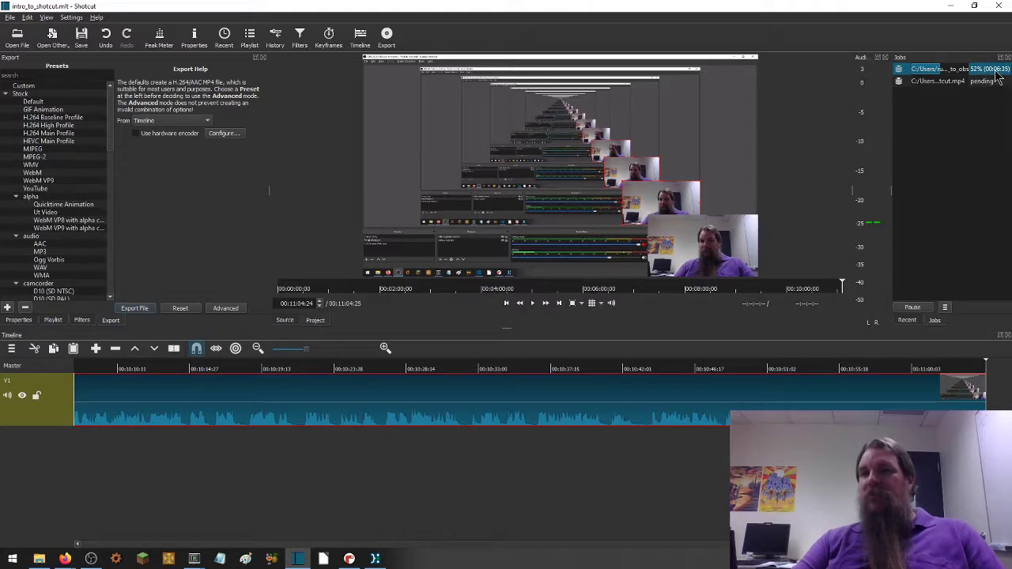
mouse_move(997, 76)
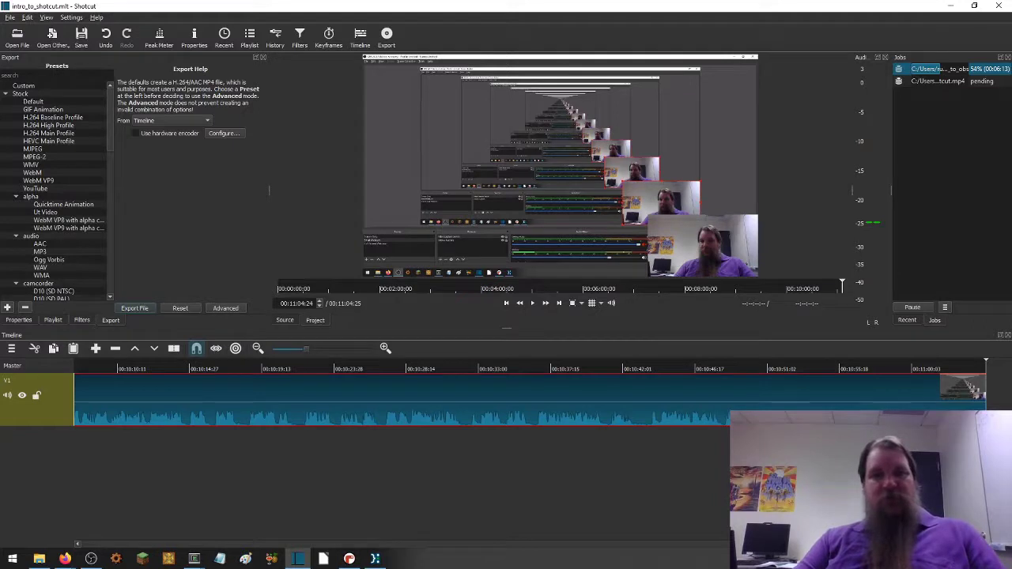
Switch to YouTube in Firefox and open the signed-in account's own channel page.
key(alt+Tab)
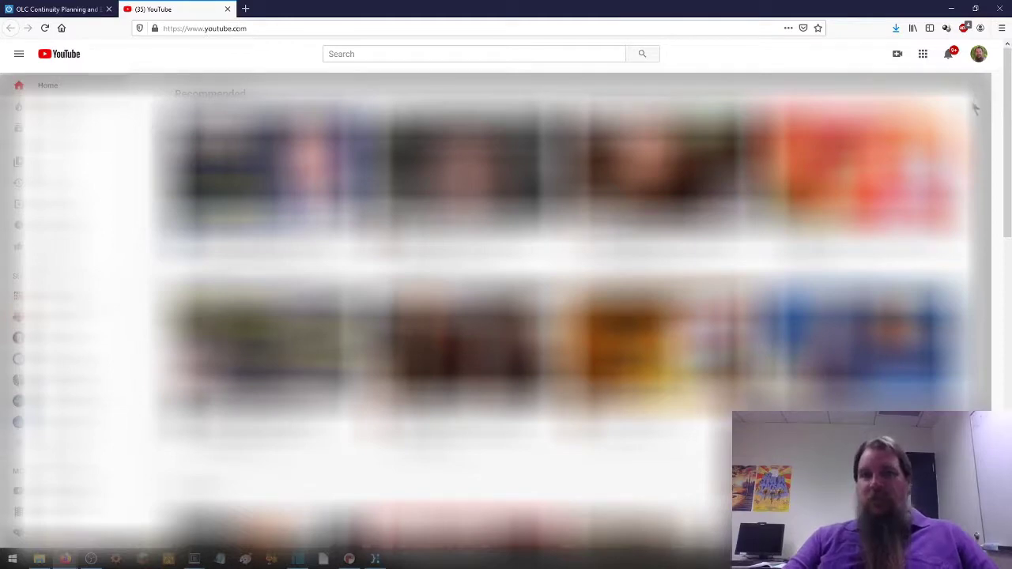
click(979, 57)
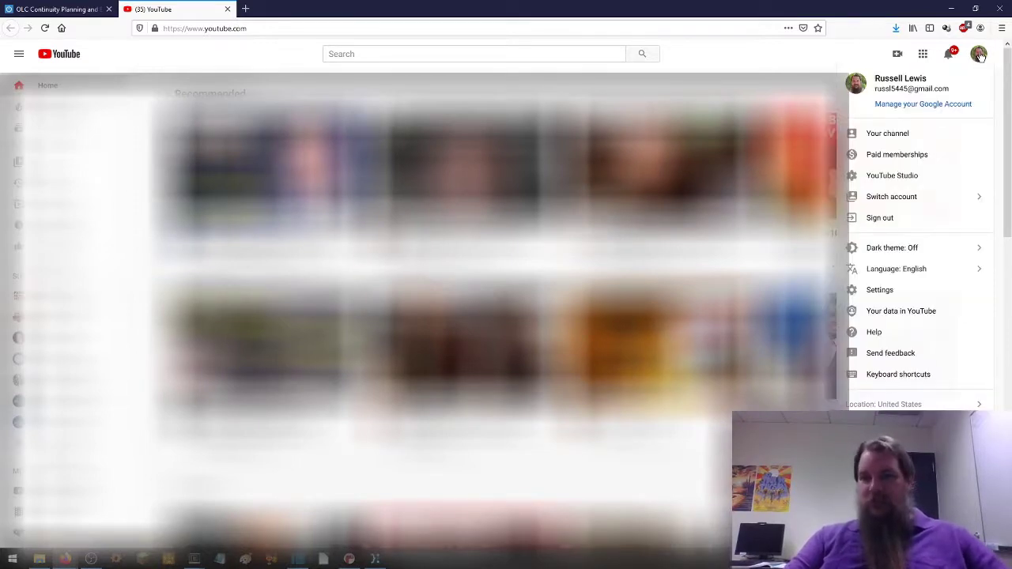
click(929, 134)
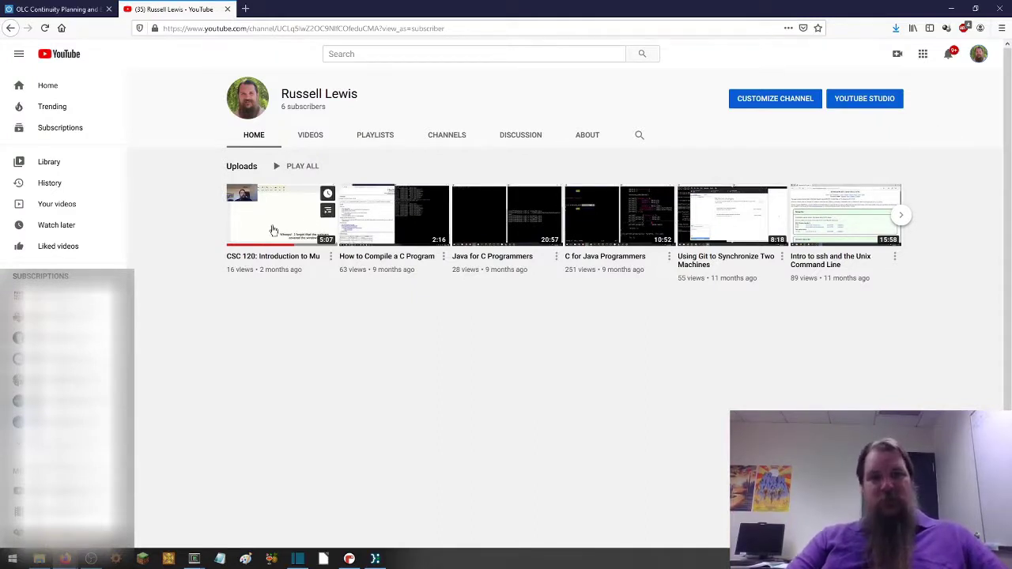
Look at the channel's video list and creation options in YouTube Studio, and return to the public channel page.
click(869, 101)
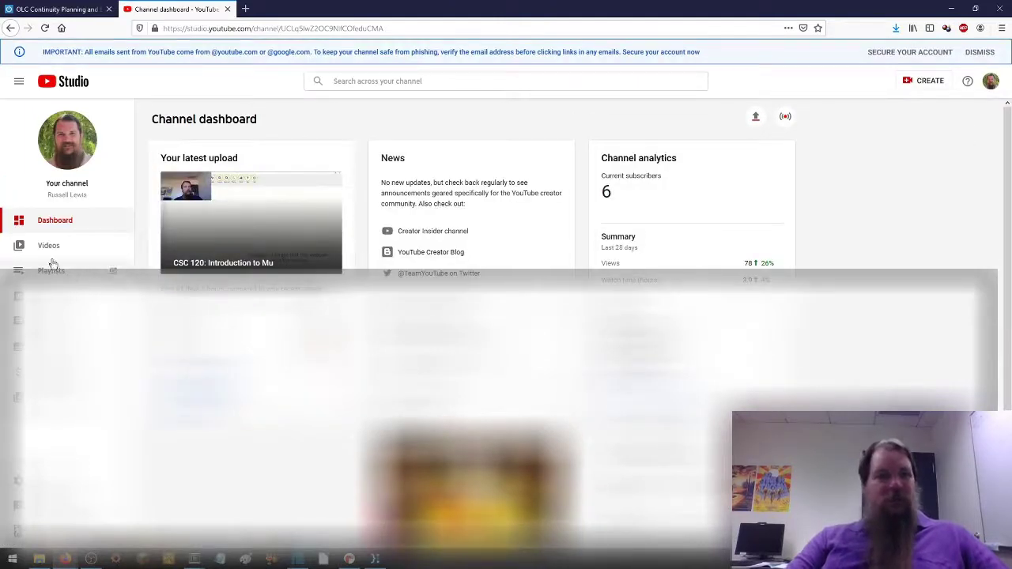
click(35, 249)
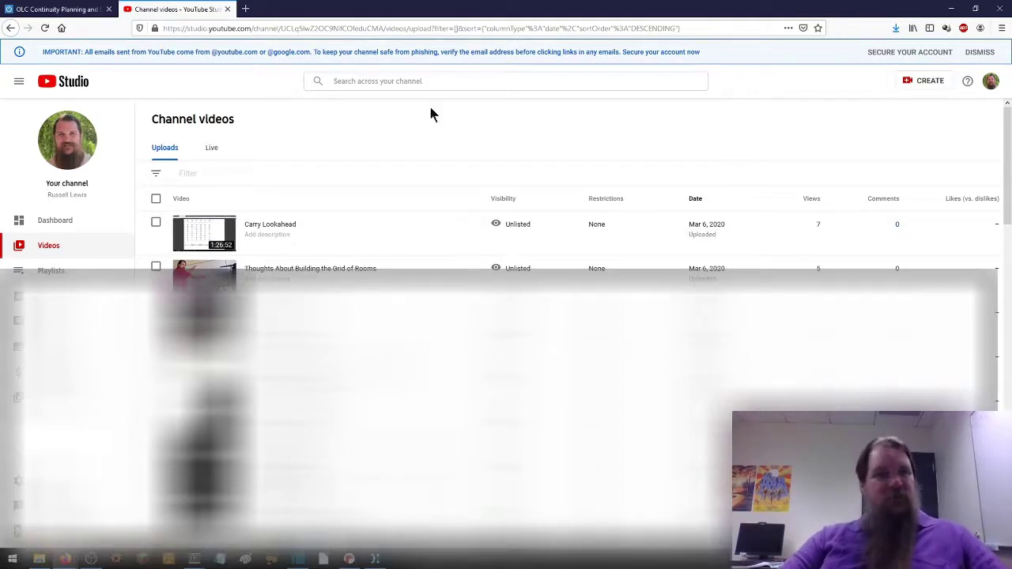
click(926, 82)
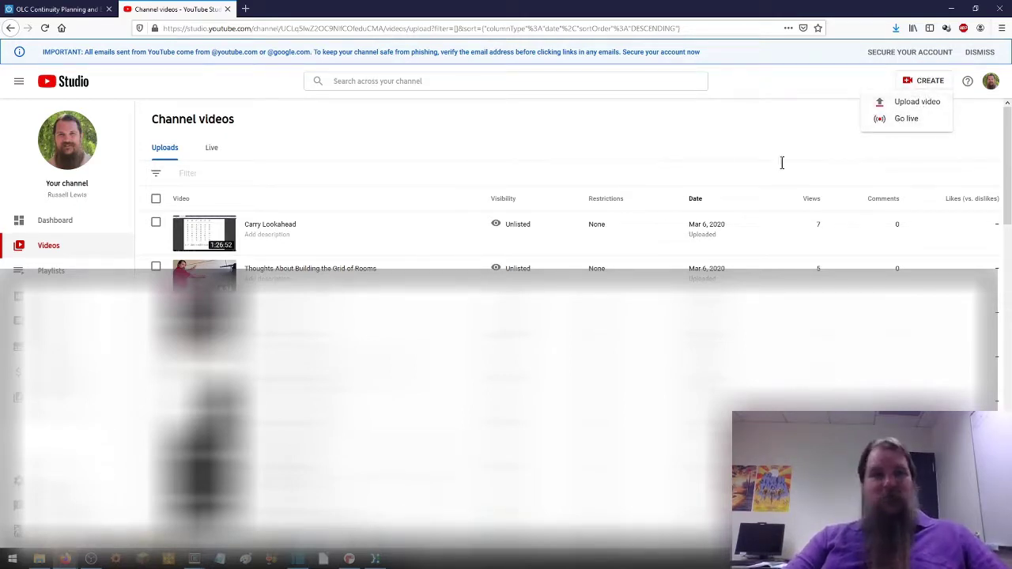
click(625, 123)
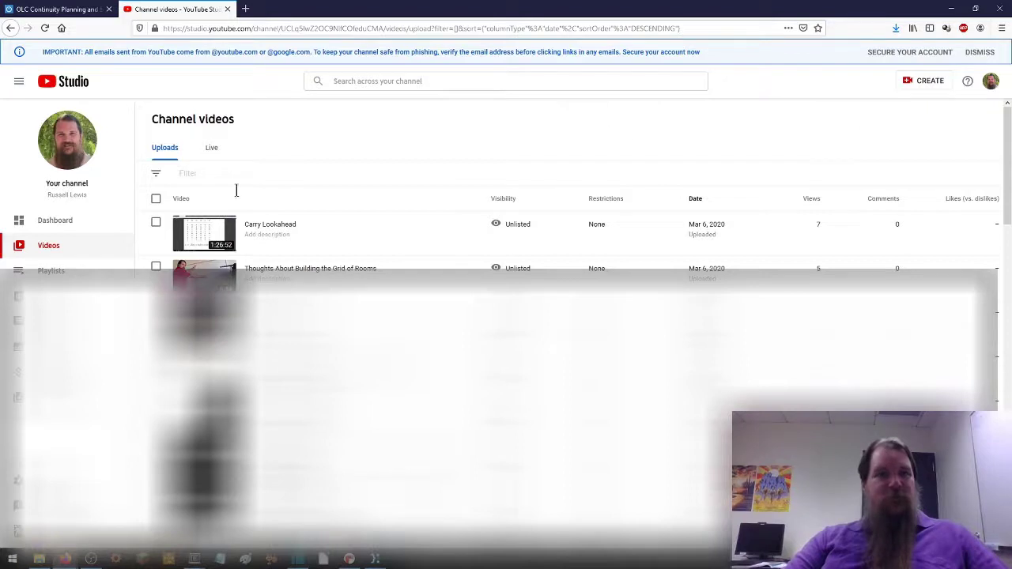
click(68, 141)
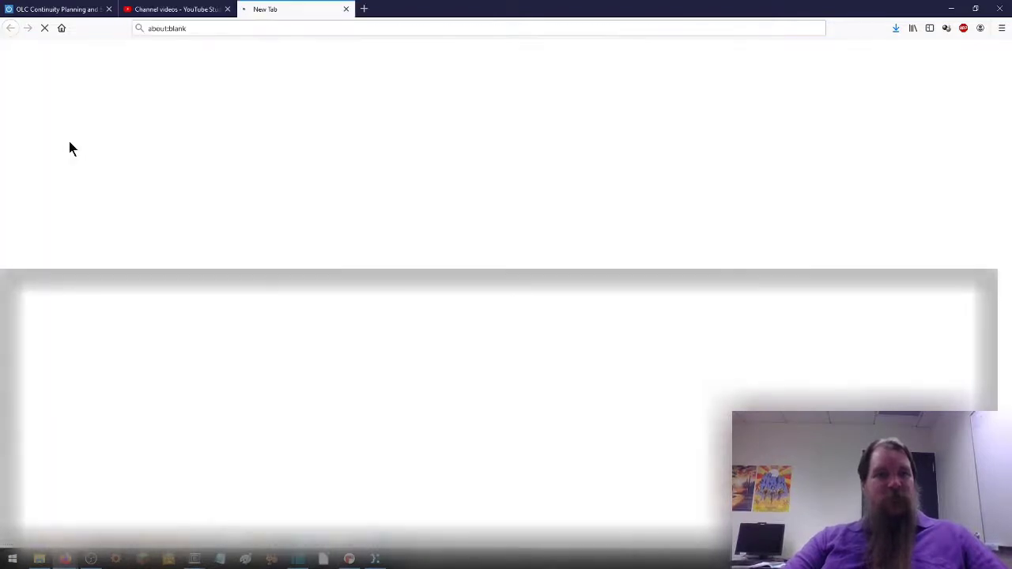
click(228, 9)
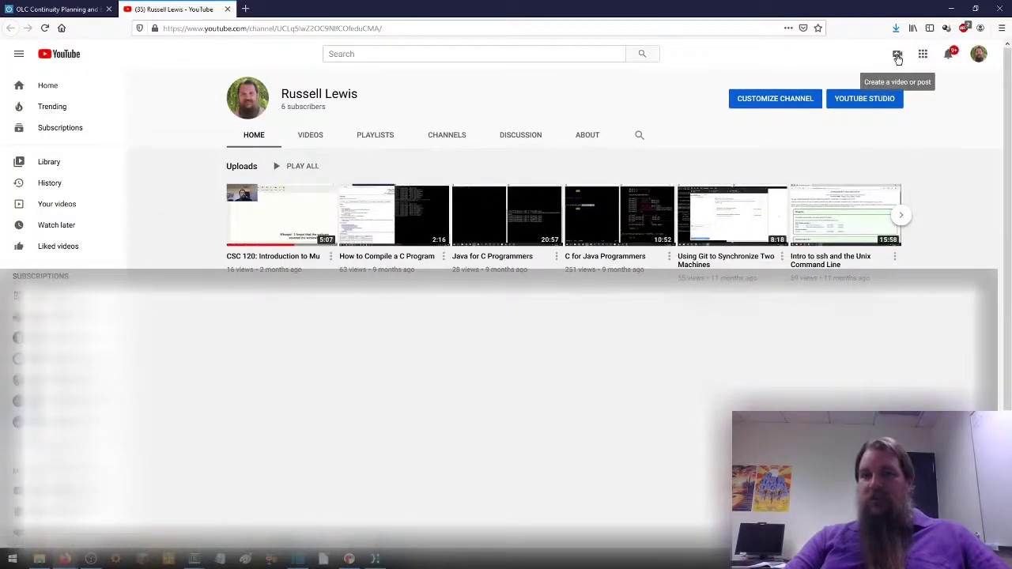
Start a video upload to the channel with 120_-_intro_to_graphics_library.mp4 from the Videos folder.
click(898, 55)
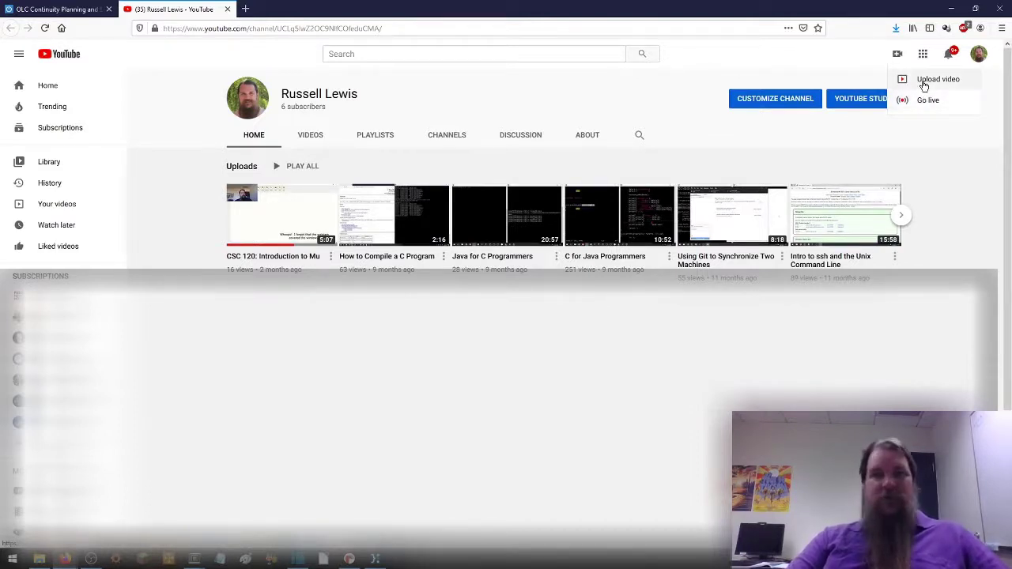
click(923, 82)
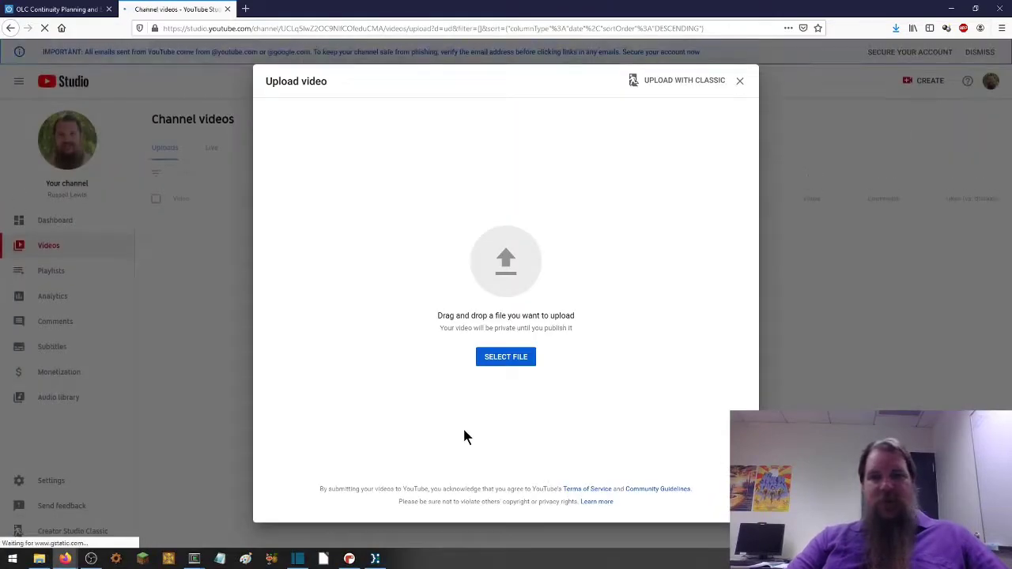
click(487, 360)
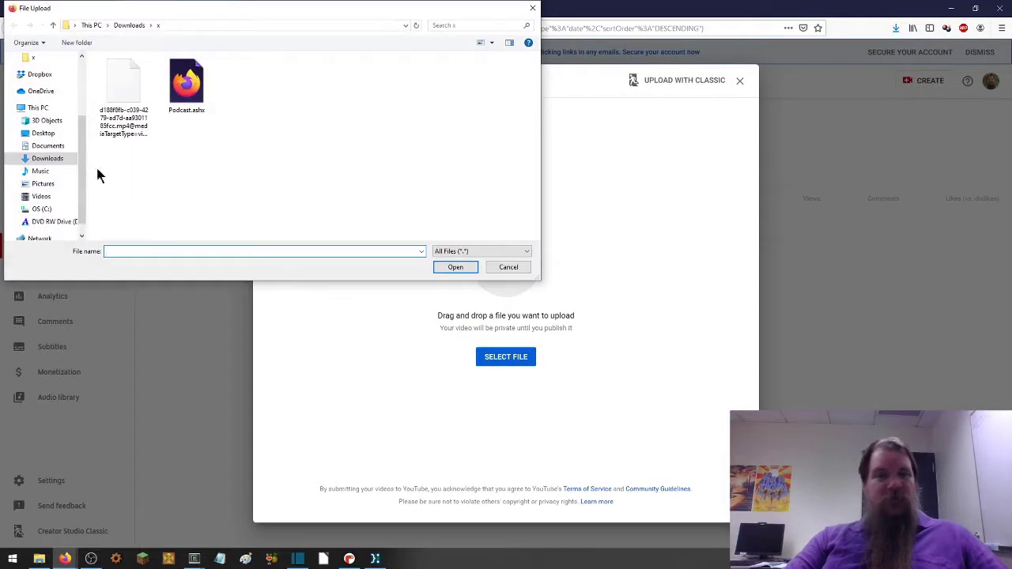
click(41, 196)
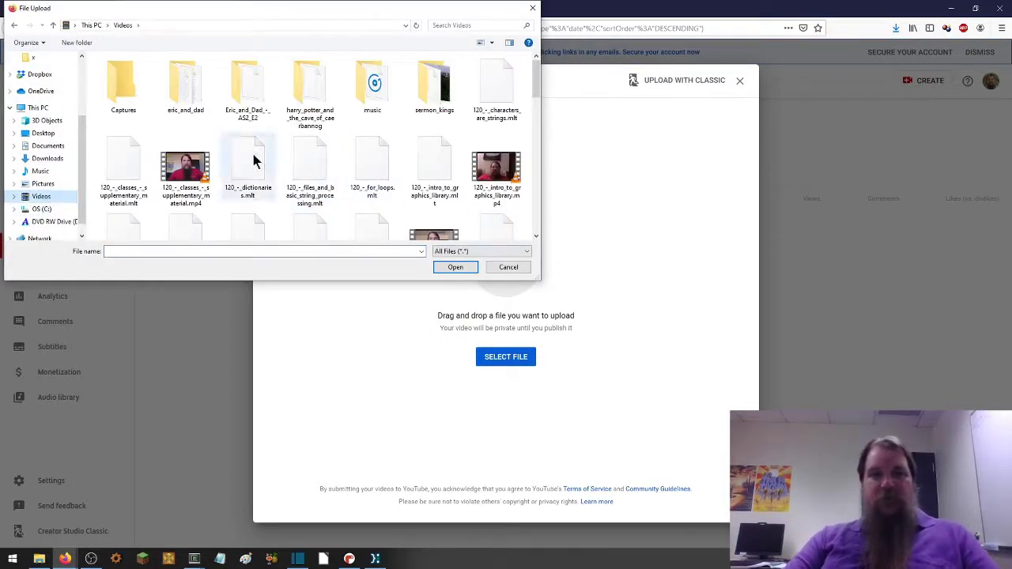
scroll(217, 124, down, 2)
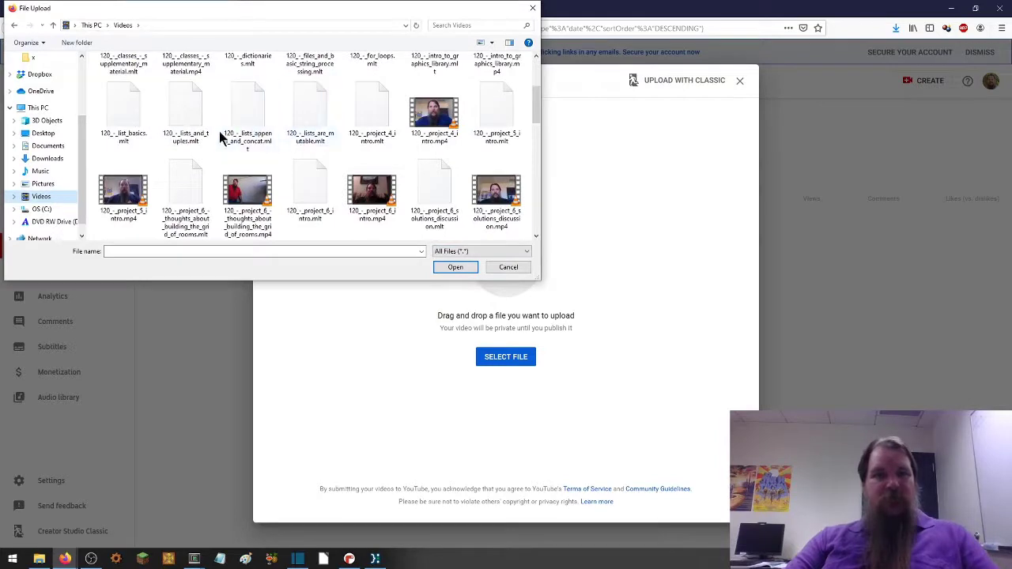
scroll(366, 174, up, 2)
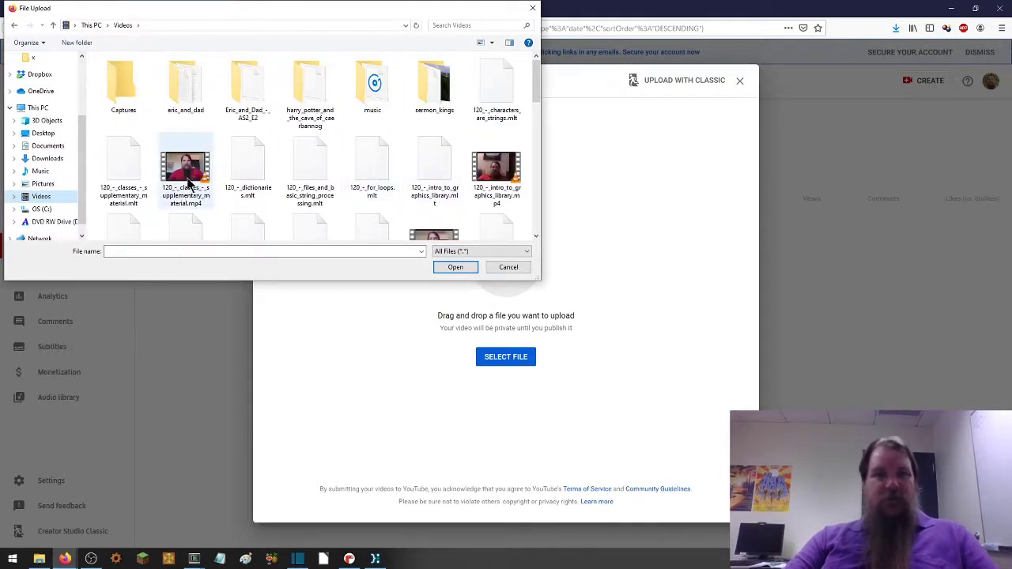
click(497, 170)
click(447, 269)
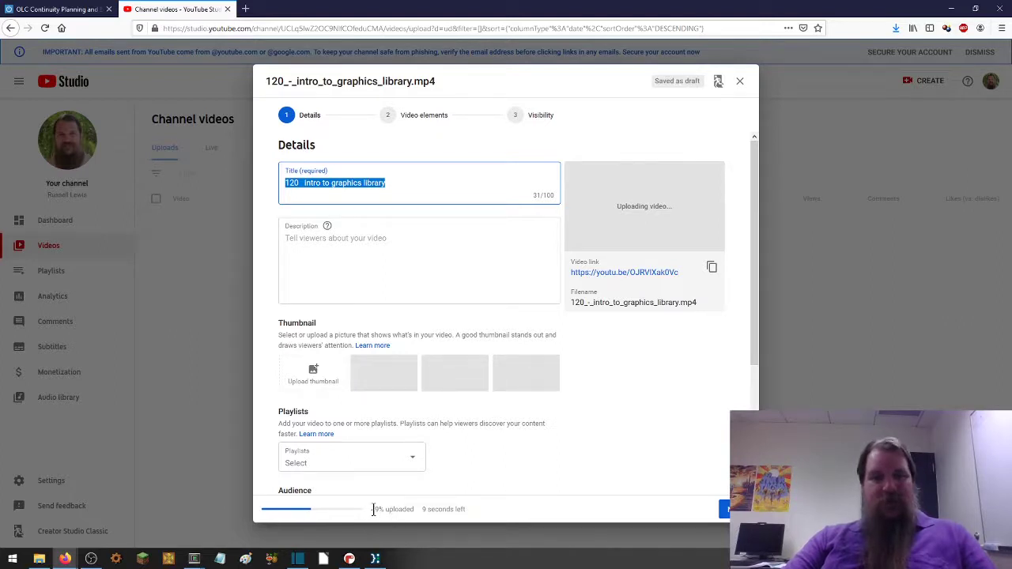
Set the title of the uploading video to "Example Video Please Ignore".
click(409, 507)
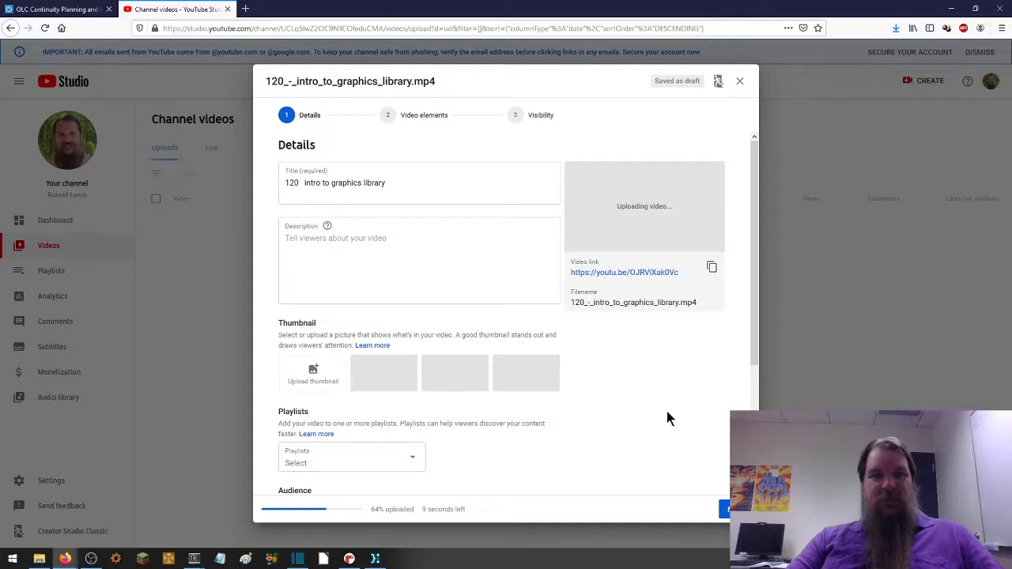
click(334, 183)
key(ctrl+a)
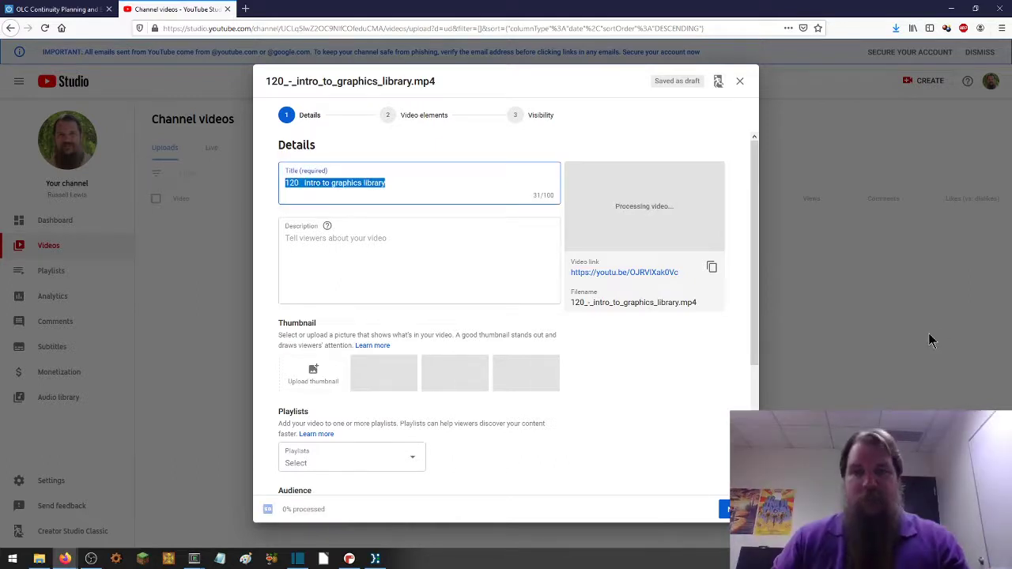
text(Exampl)
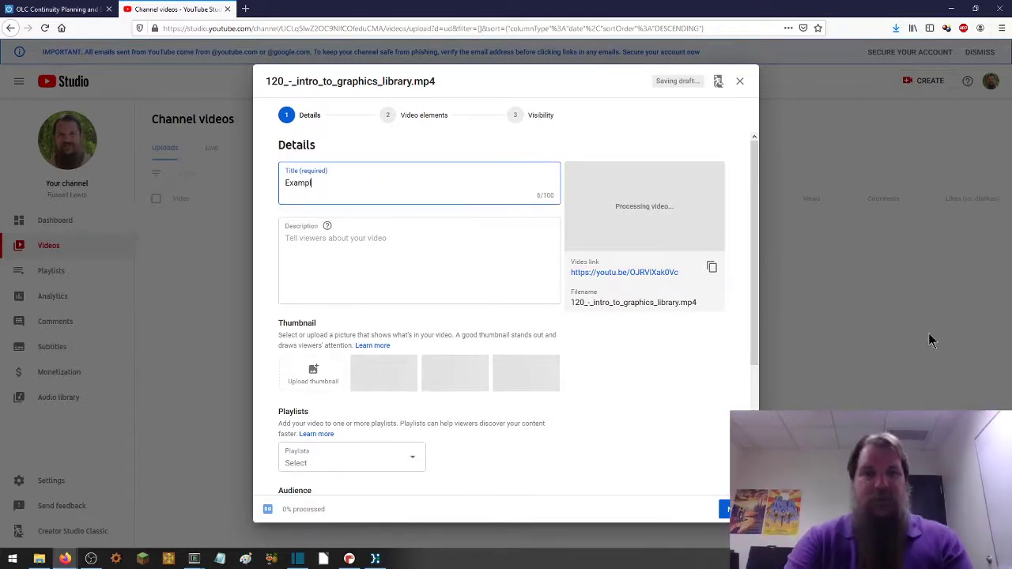
text(e Video Please I)
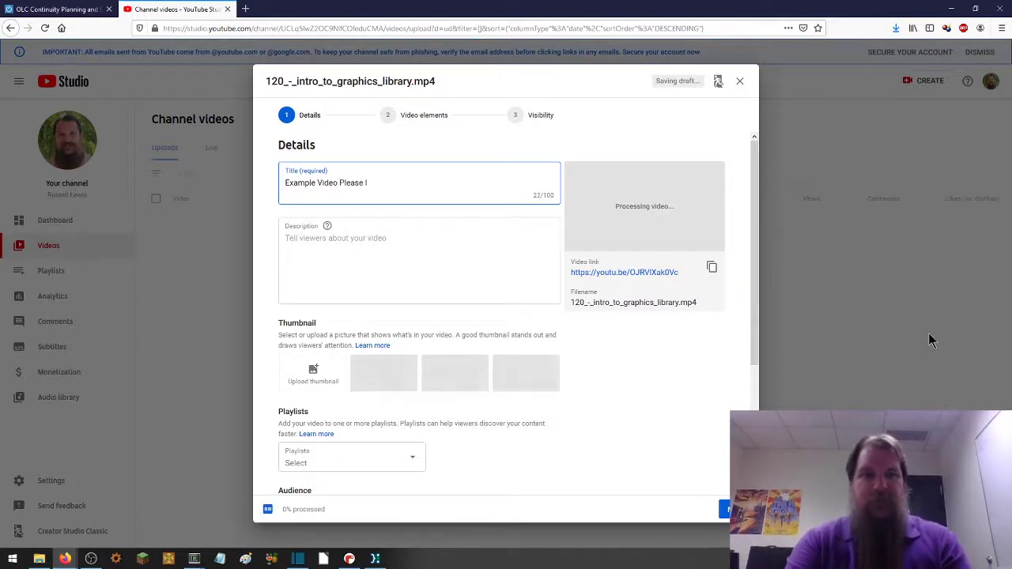
text(gnore)
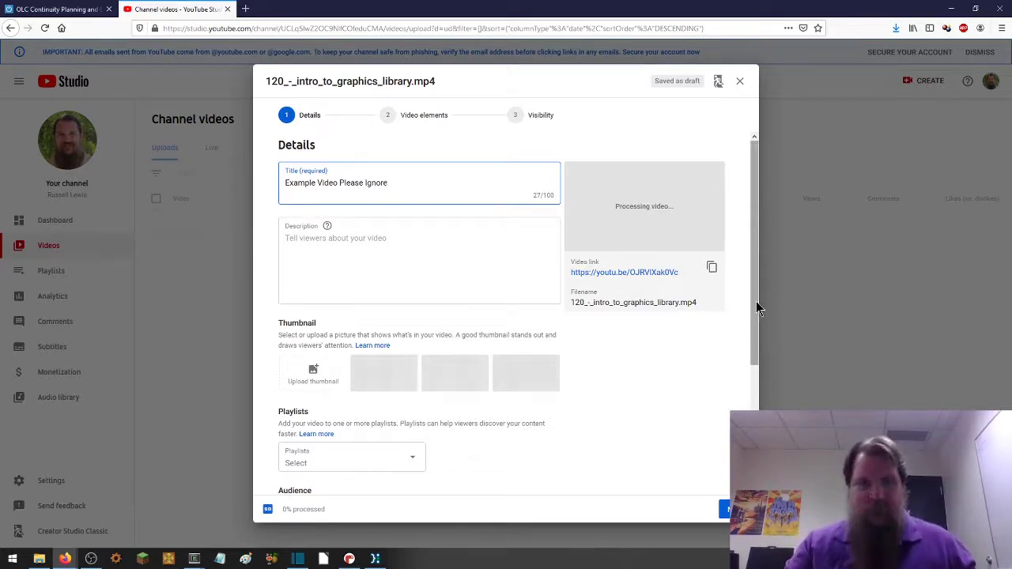
Continue past the details and video elements without additions, and set the video's visibility to Unlisted.
drag(757, 306, 438, 425)
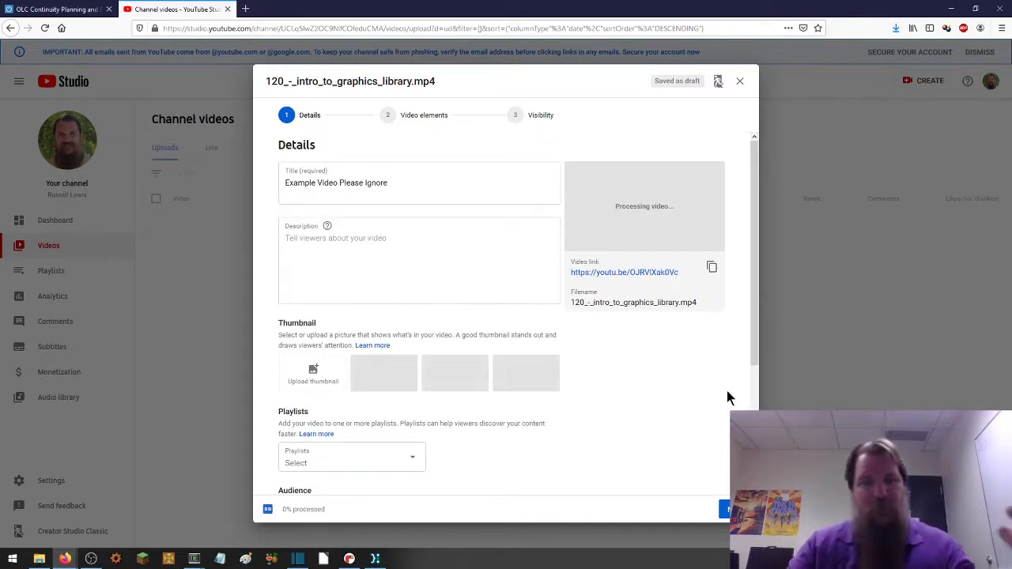
click(723, 510)
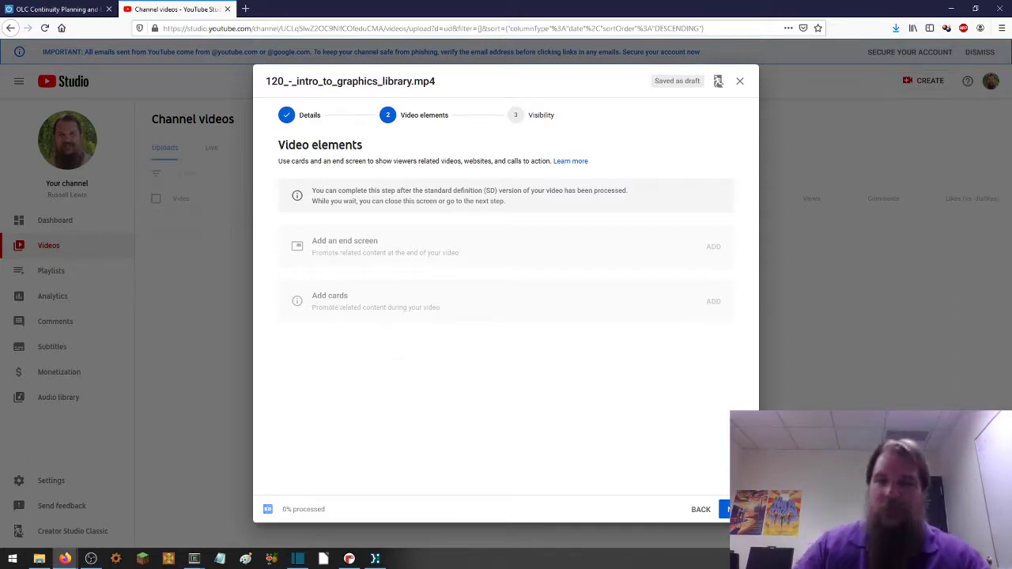
click(724, 510)
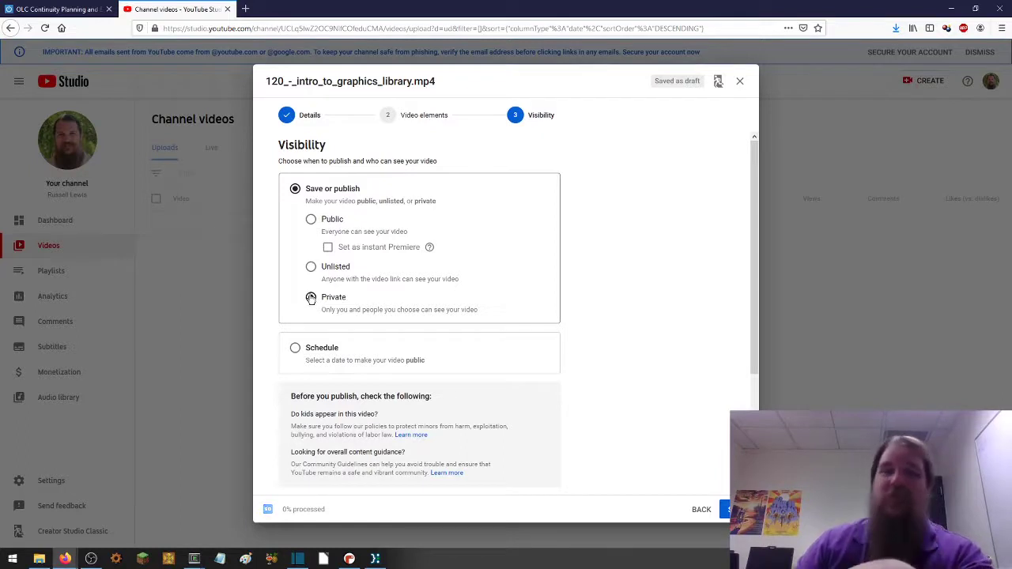
click(310, 296)
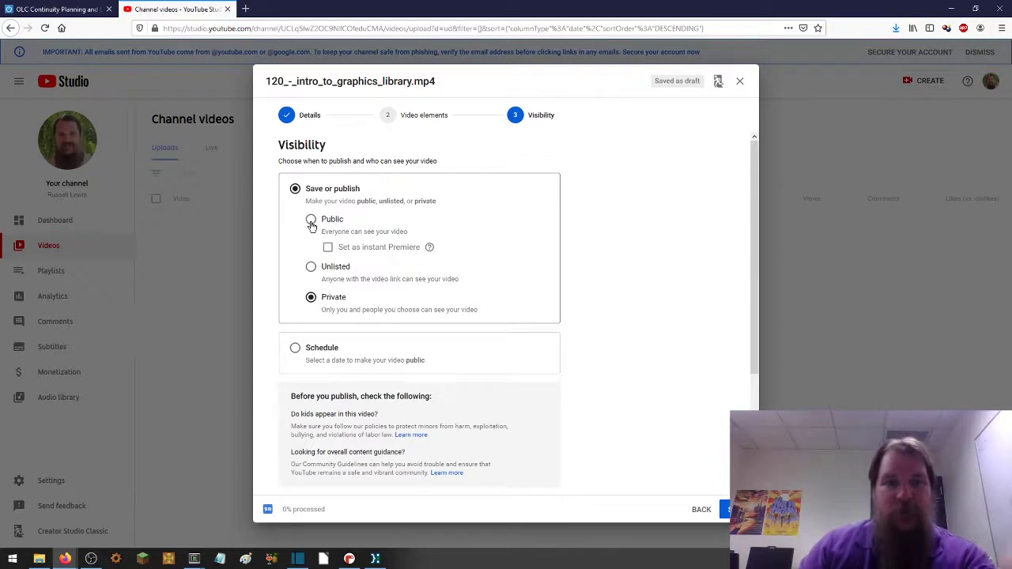
click(311, 269)
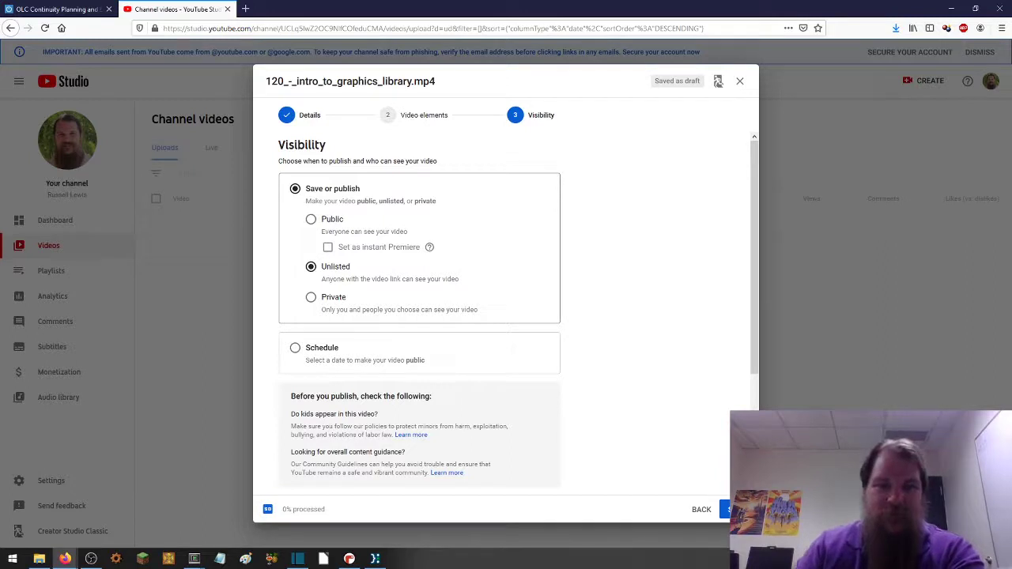
Review the visibility page down to the video link, save the upload, and close the processing notice.
scroll(506, 316, down, 3)
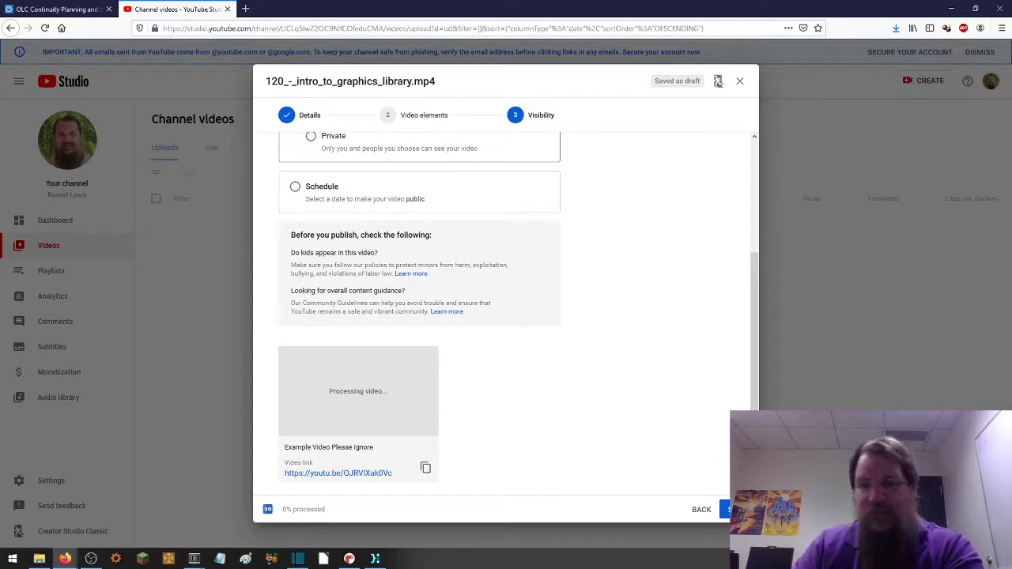
scroll(752, 402, up, 3)
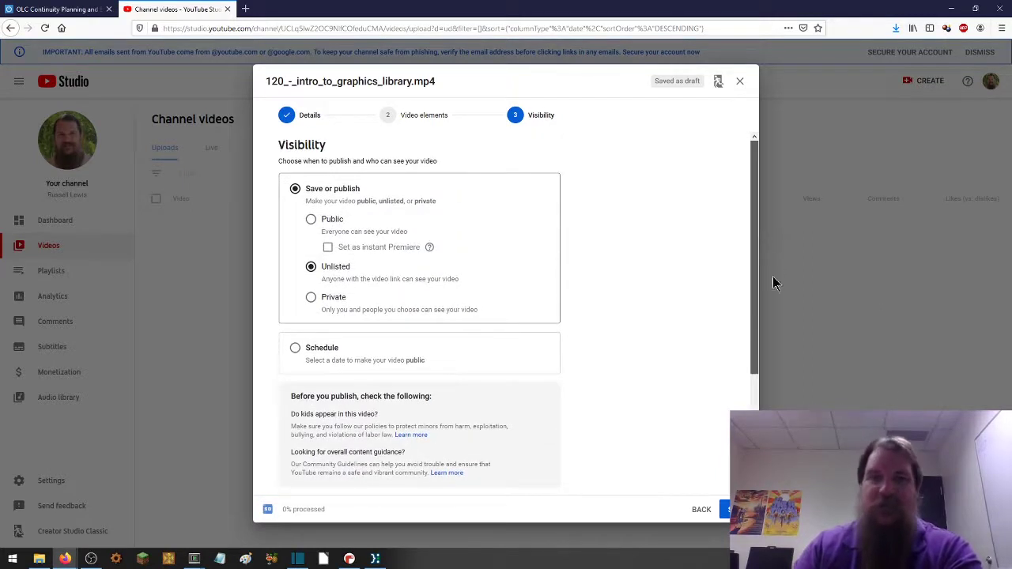
scroll(775, 263, down, 2)
scroll(794, 301, up, 2)
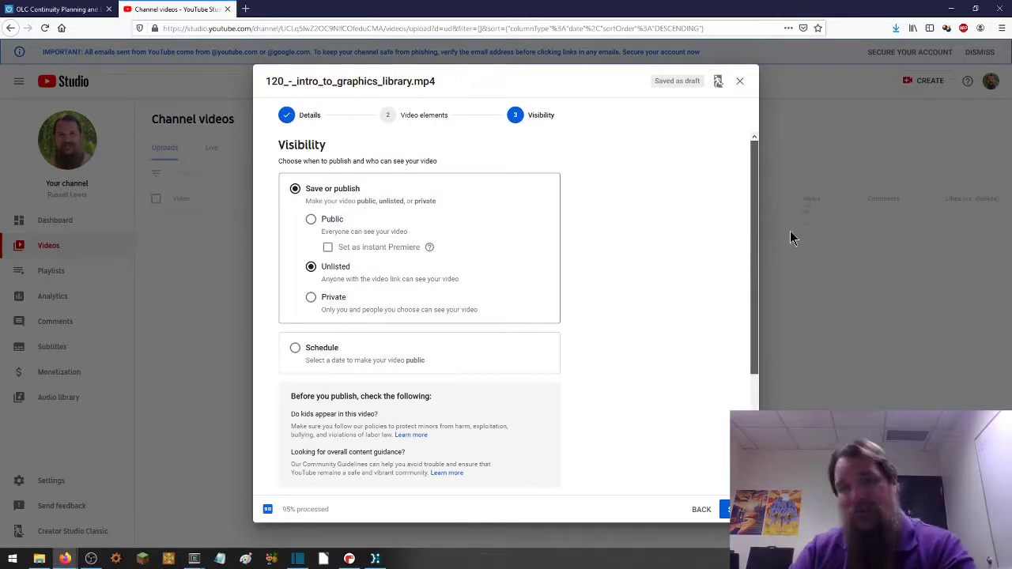
scroll(783, 339, down, 2)
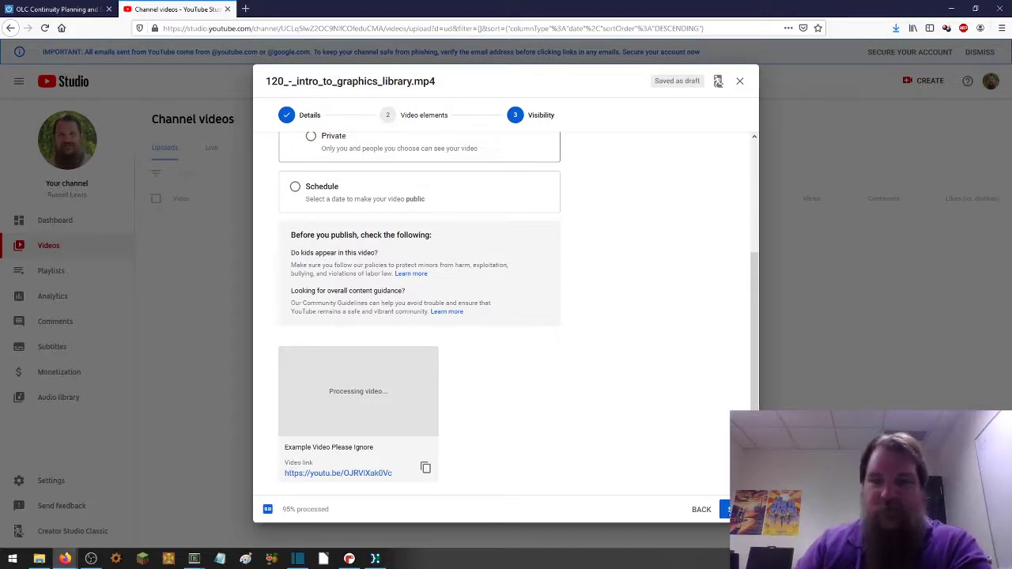
click(736, 509)
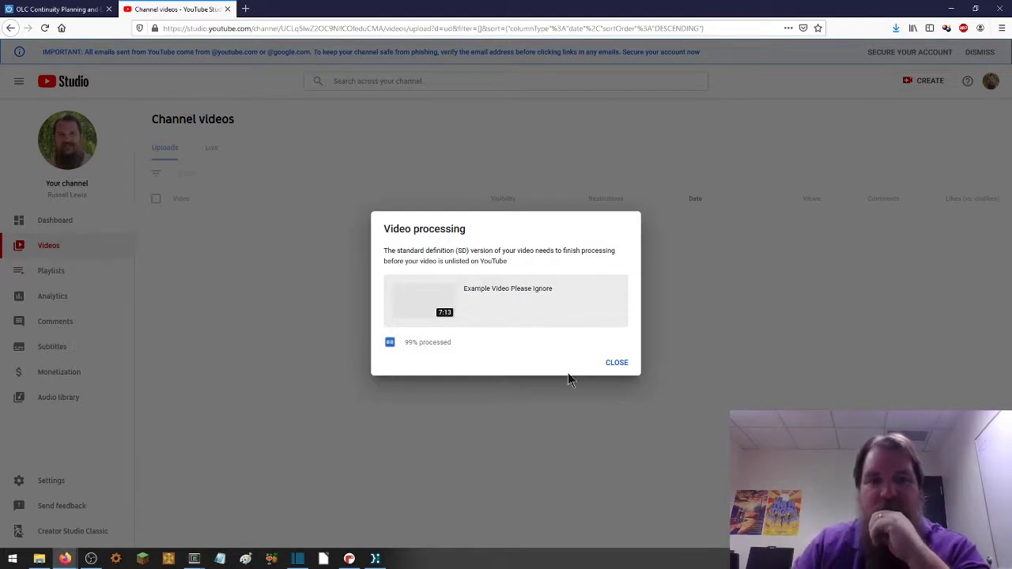
click(618, 362)
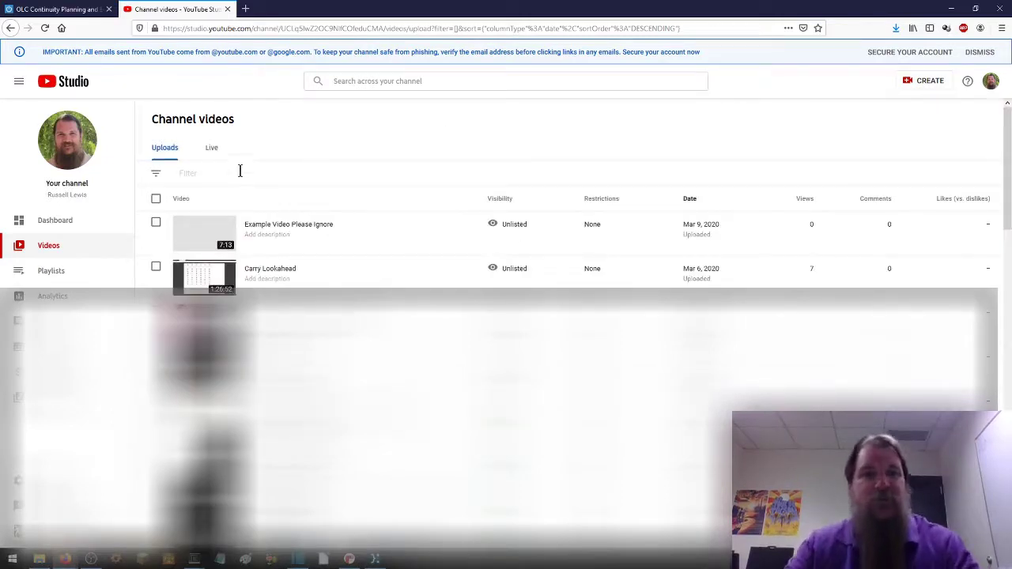
Open Example Video Please Ignore on its YouTube watch page and play it.
mouse_move(278, 229)
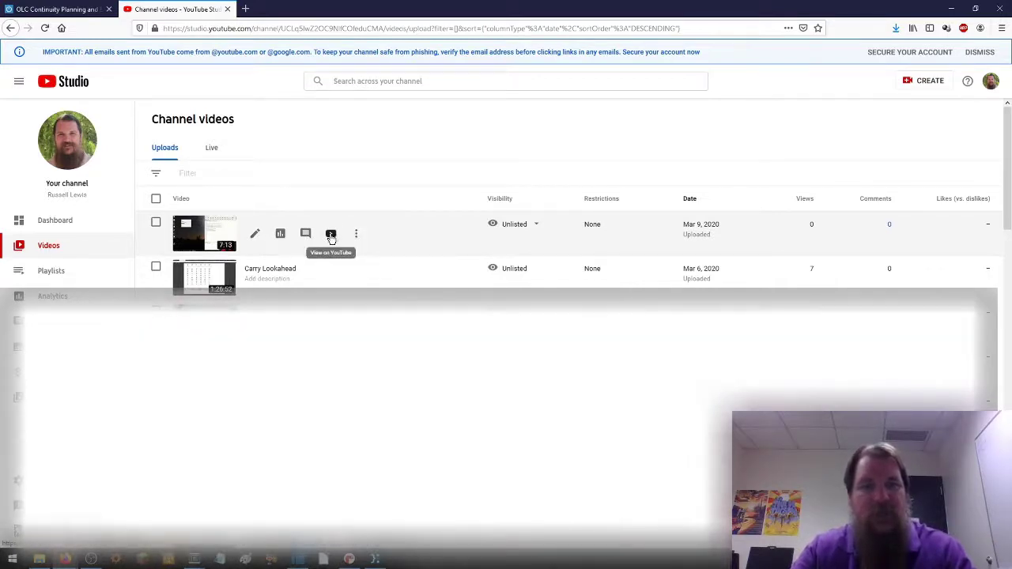
click(331, 236)
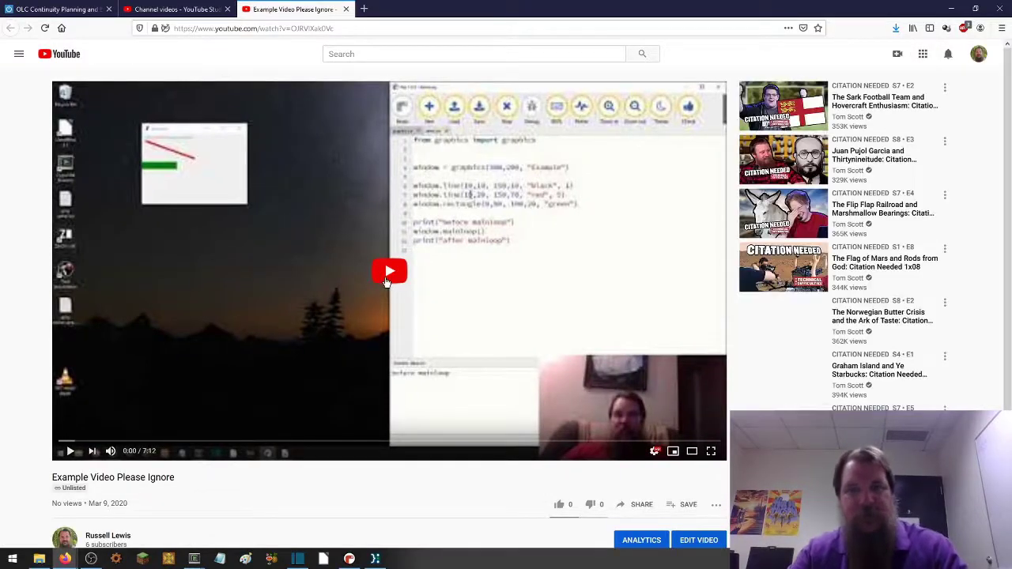
click(386, 281)
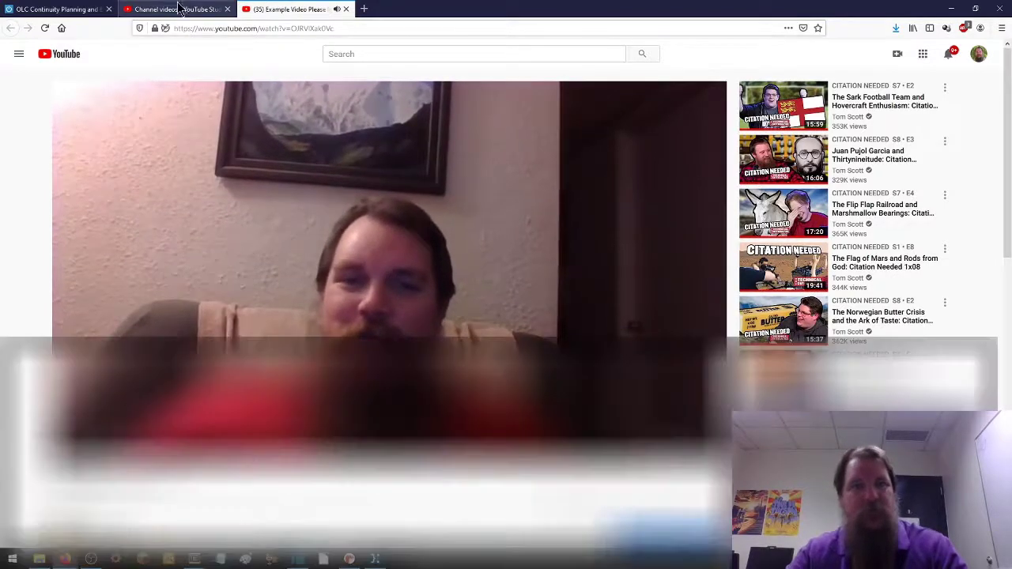
Return to the channel's video list and examine the visibility choices and further actions for Example Video Please Ignore.
click(179, 9)
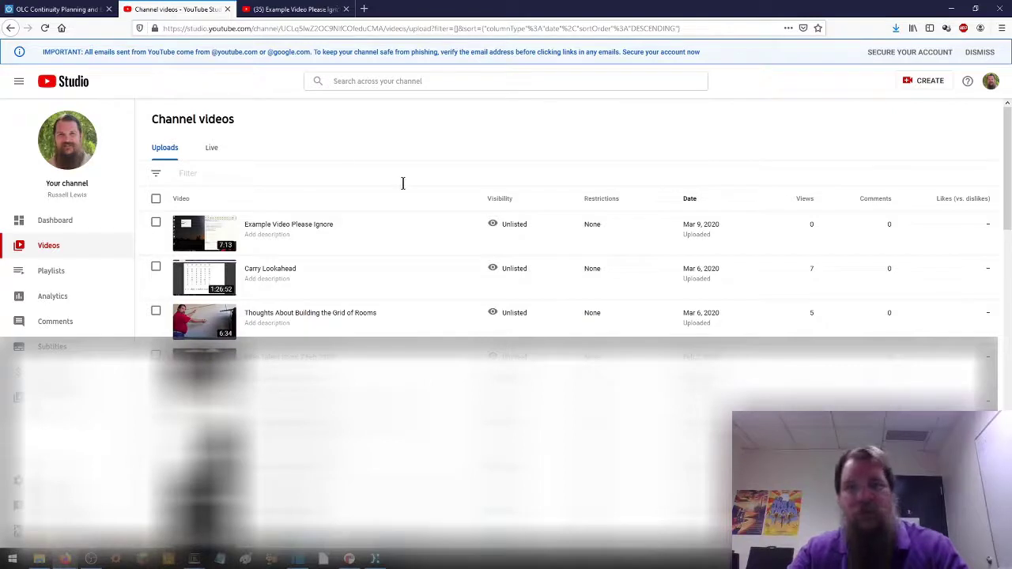
click(536, 228)
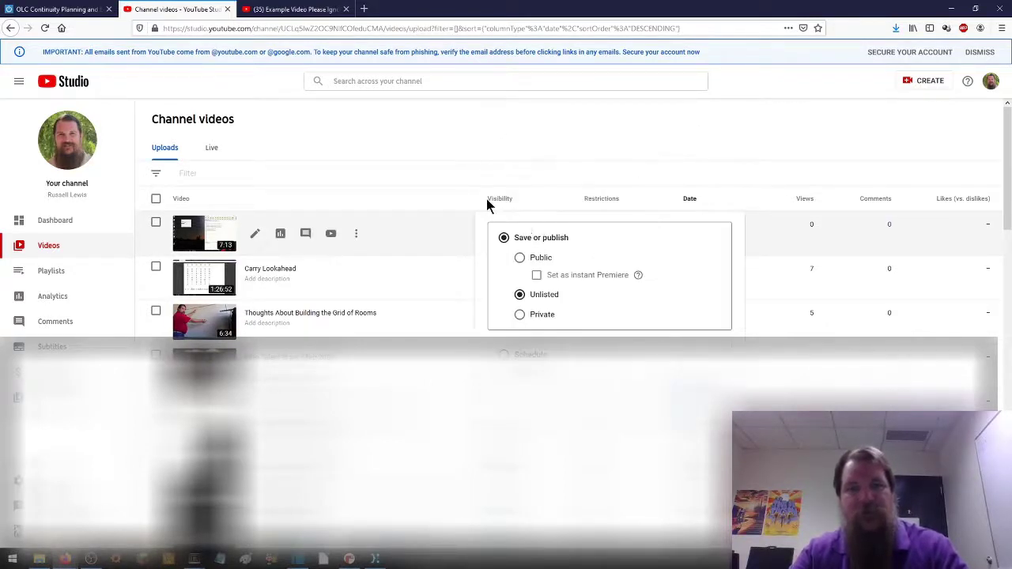
click(399, 147)
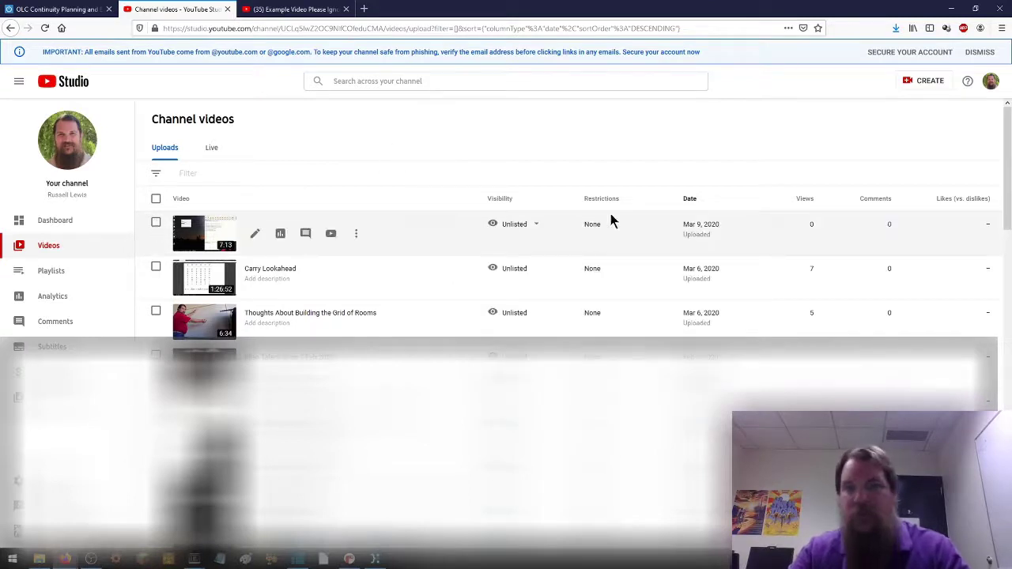
click(356, 234)
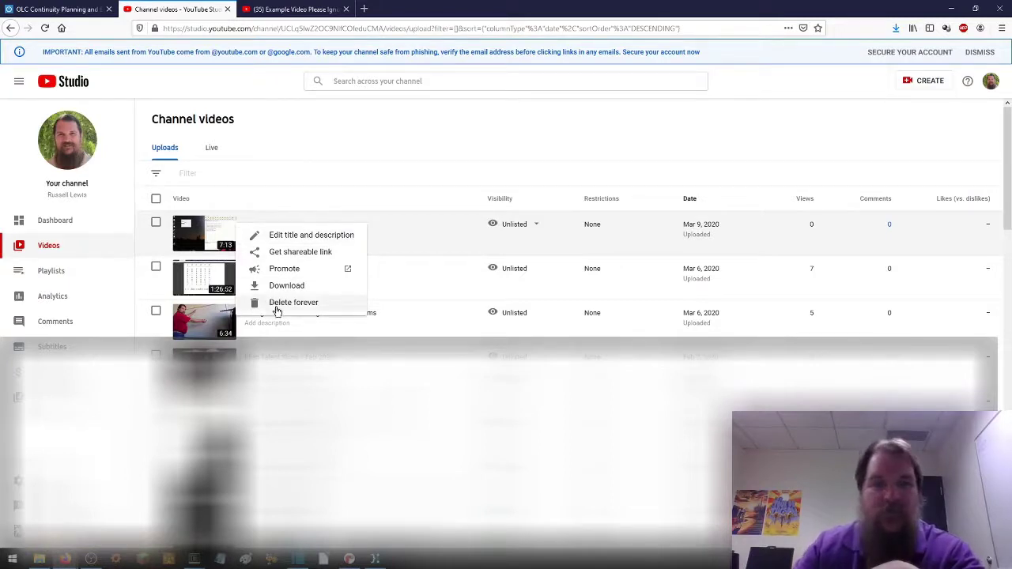
click(357, 172)
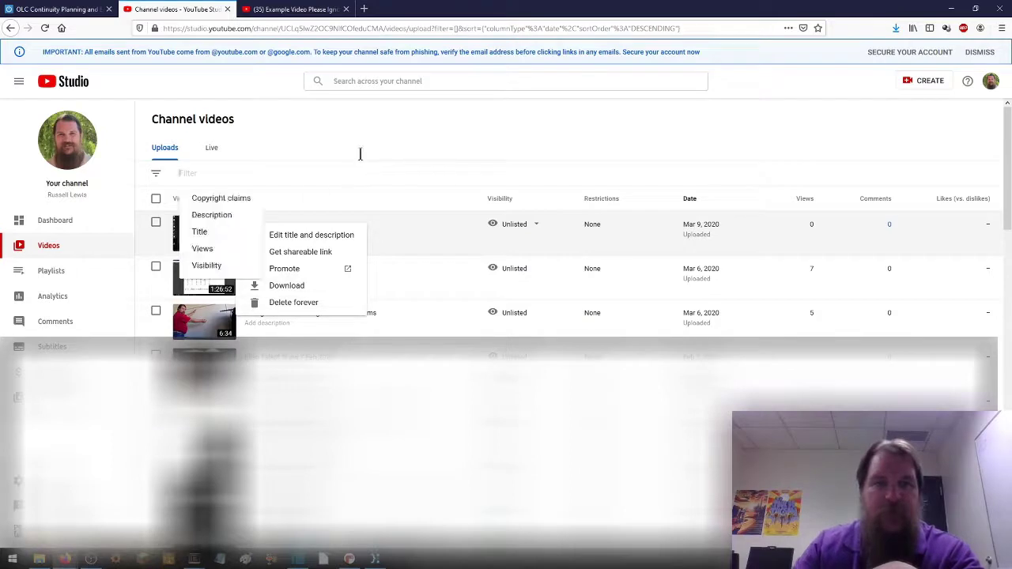
click(363, 148)
click(363, 149)
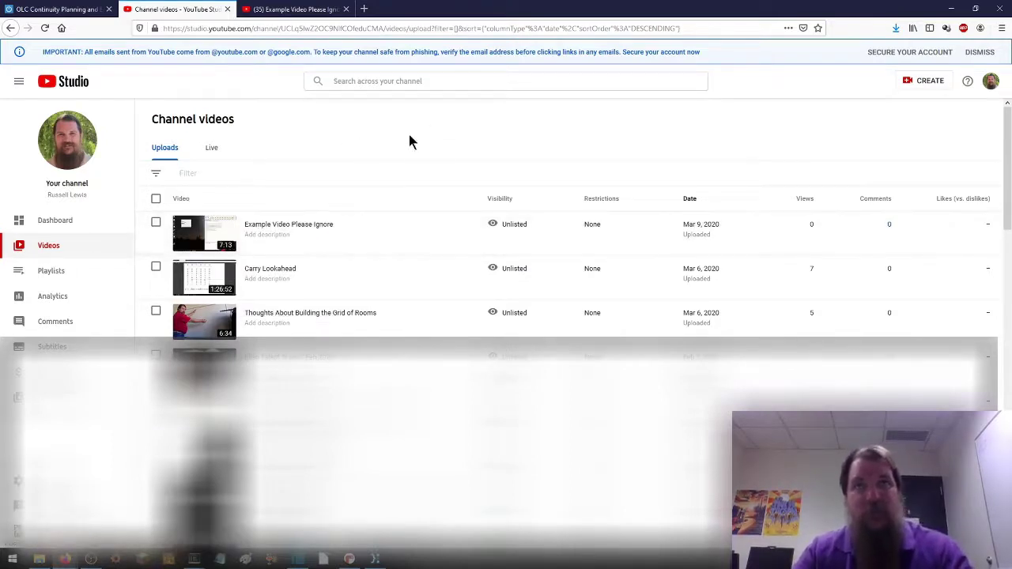
Examine the web address on the example video's watch page, and go back to the channel's video list.
click(292, 11)
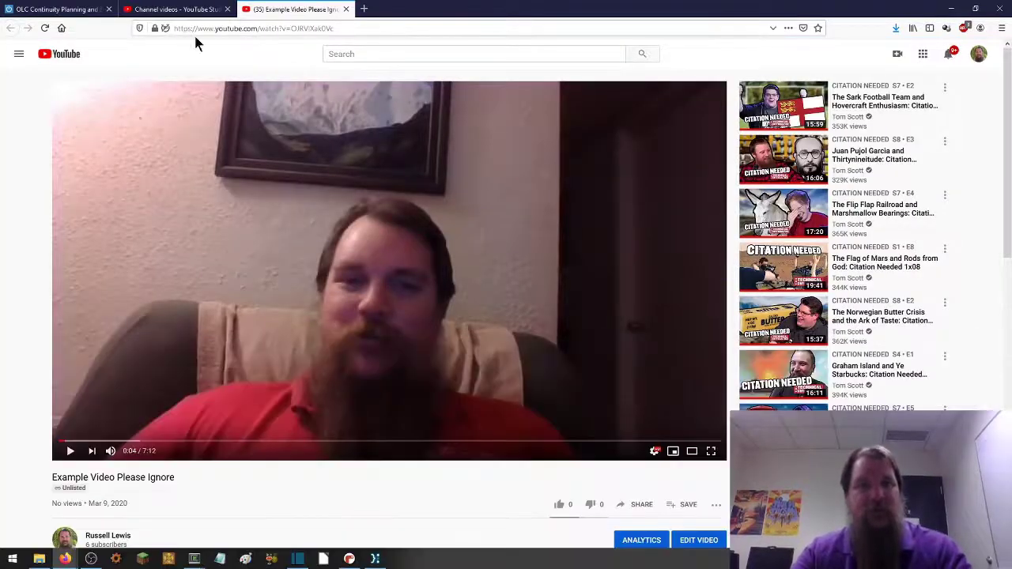
click(251, 30)
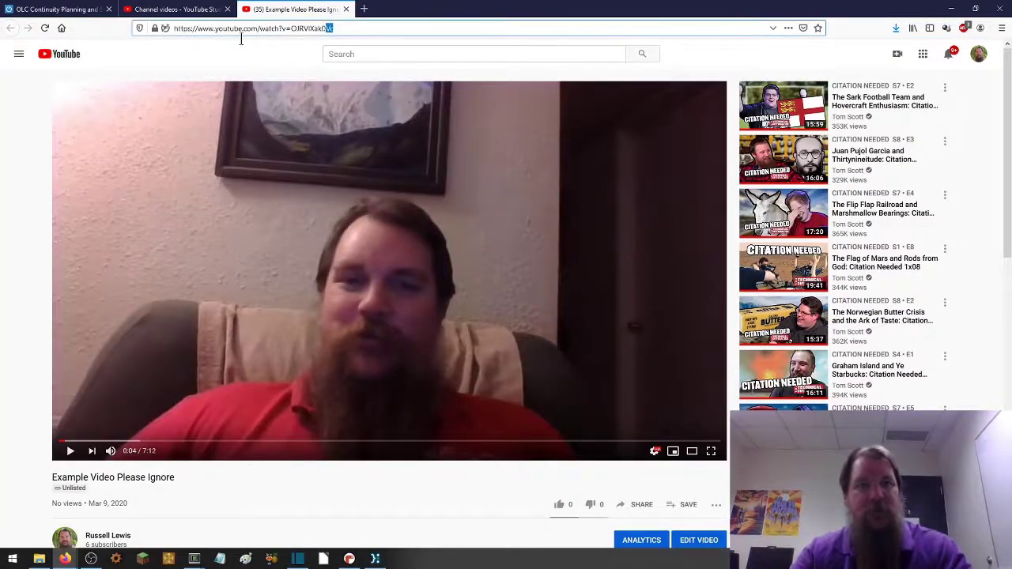
click(178, 8)
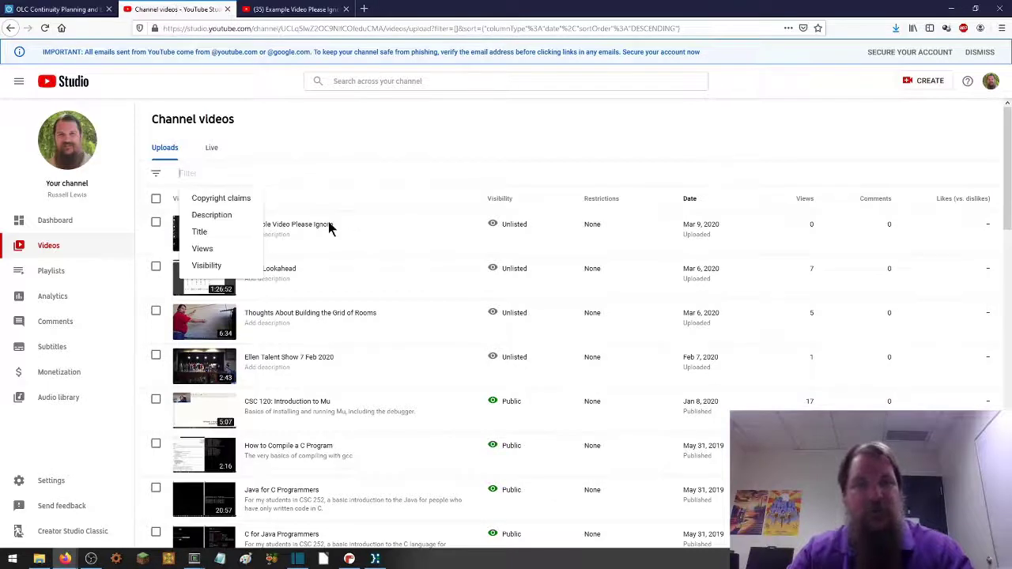